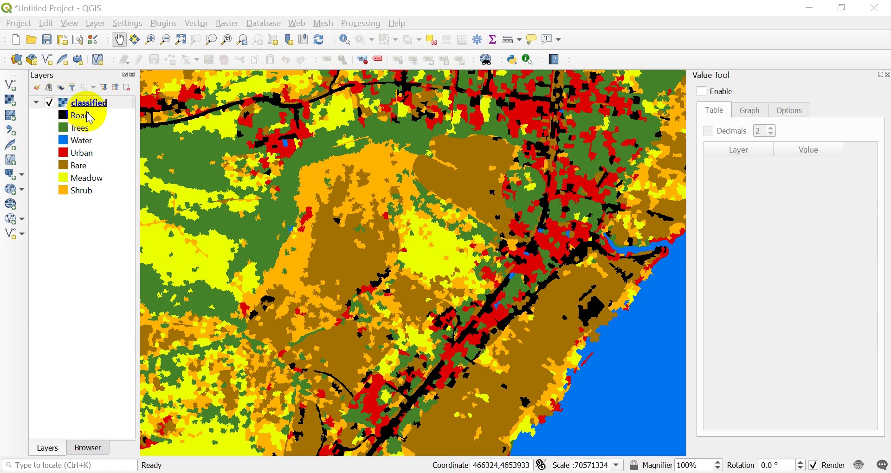
Switch the left dock from the Layers panel to the Browser panel
{"action": "left_click", "coordinate": [183, 200]}
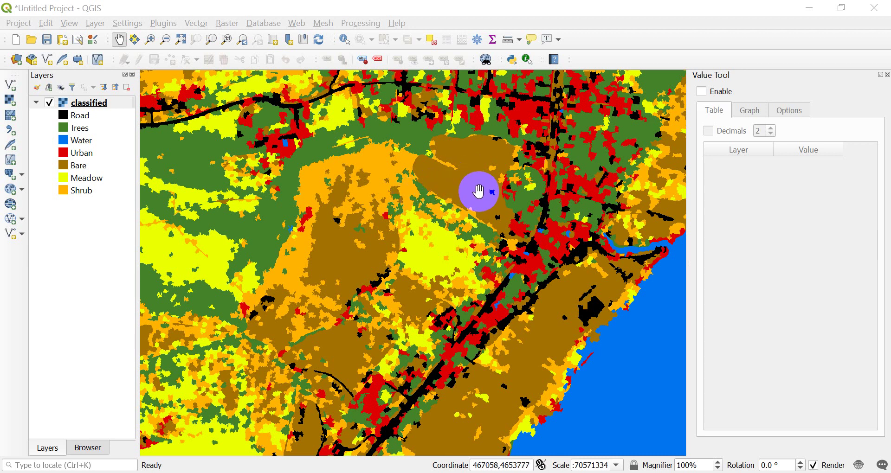
Add test.shp and train.shp from temp/naip to the map, accepting the coordinate transformation
{"action": "left_click", "coordinate": [86, 447]}
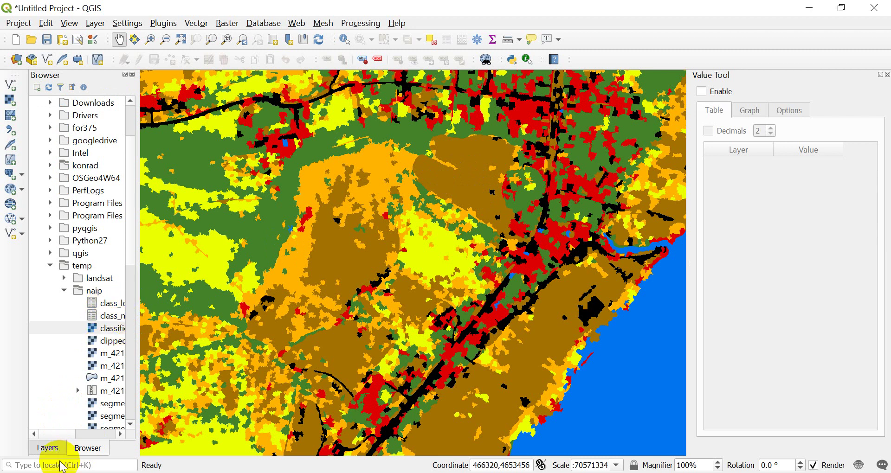
{"action": "left_click_drag", "start_coordinate": [60, 434], "coordinate": [76, 434]}
{"action": "scroll", "coordinate": [79, 394], "scroll_direction": "down", "scroll_amount": 2}
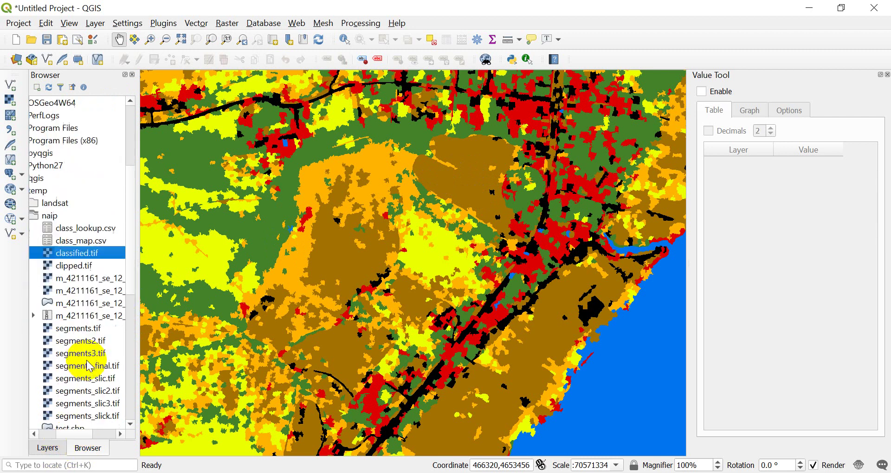
{"action": "scroll", "coordinate": [90, 366], "scroll_direction": "down", "scroll_amount": 2}
{"action": "left_click", "coordinate": [72, 353]}
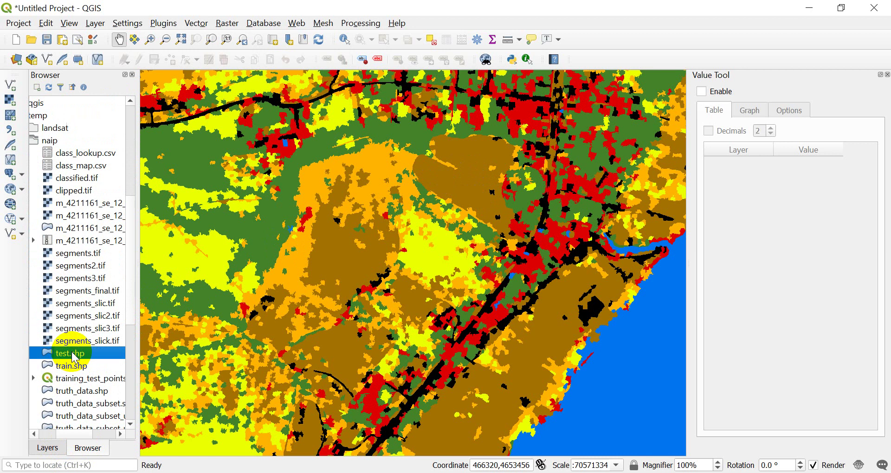
{"action": "left_click", "coordinate": [111, 365], "text": "shift"}
{"action": "left_click_drag", "start_coordinate": [111, 365], "coordinate": [240, 320]}
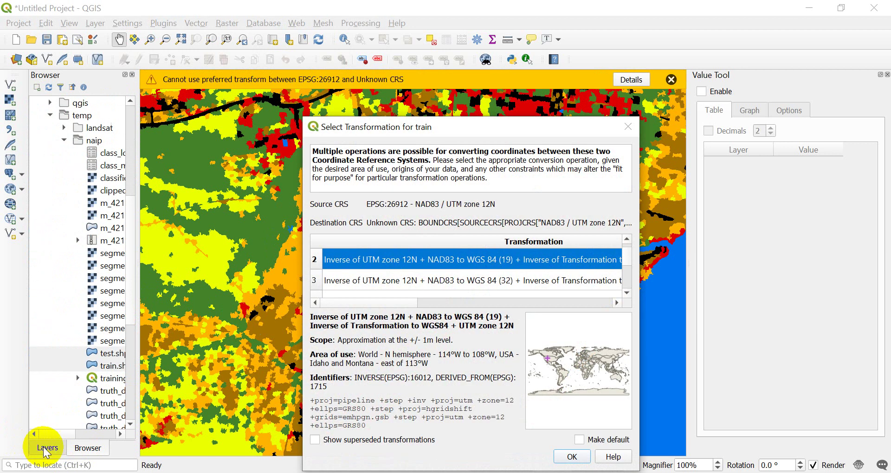
{"action": "left_click", "coordinate": [571, 457]}
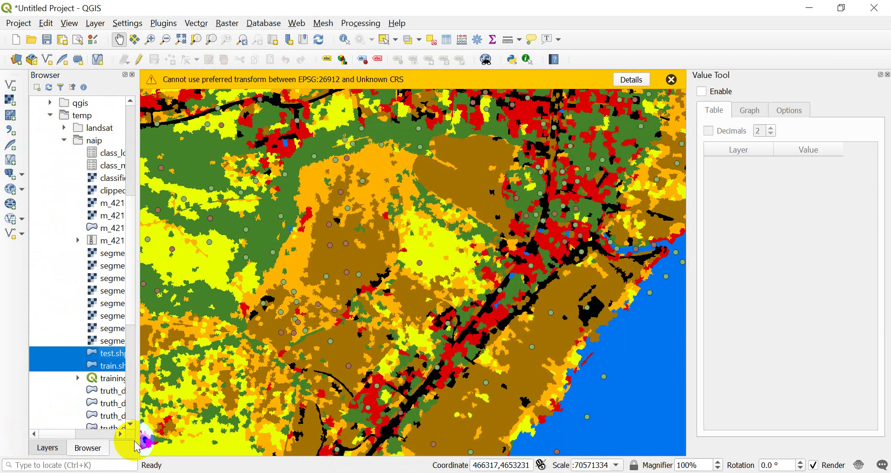
Color the test point layer magenta and dismiss the CRS warning bar
{"action": "left_click", "coordinate": [47, 448]}
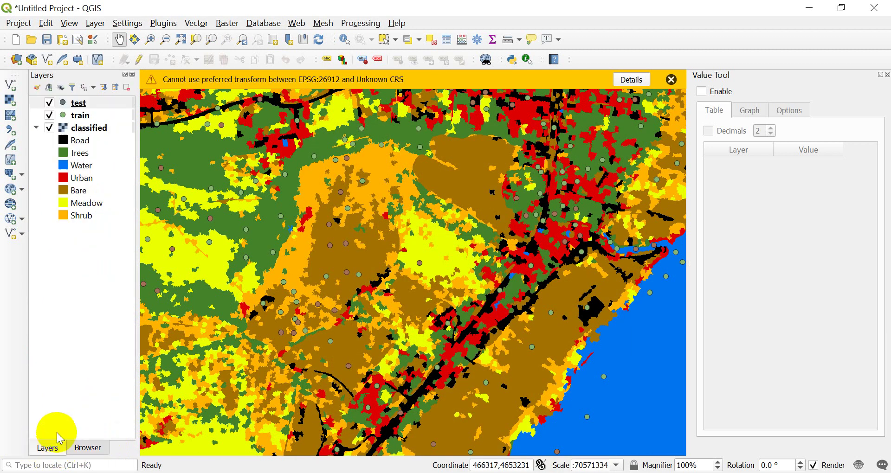
{"action": "left_click", "coordinate": [78, 105]}
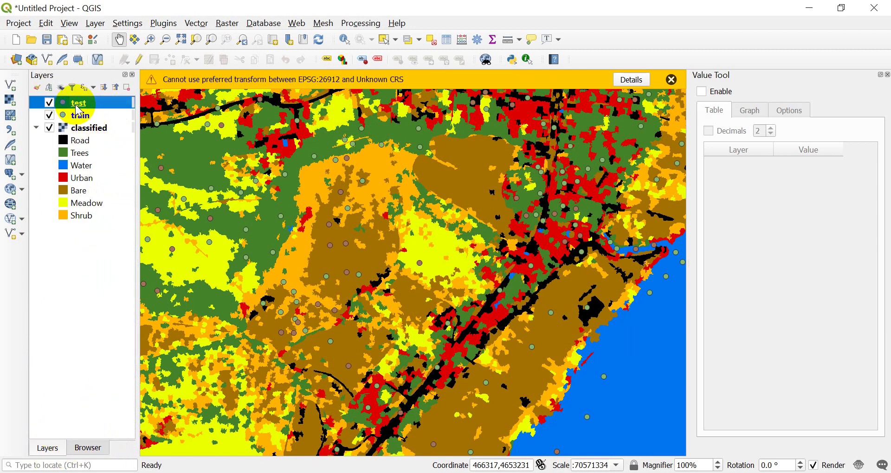
{"action": "double_click", "coordinate": [78, 104]}
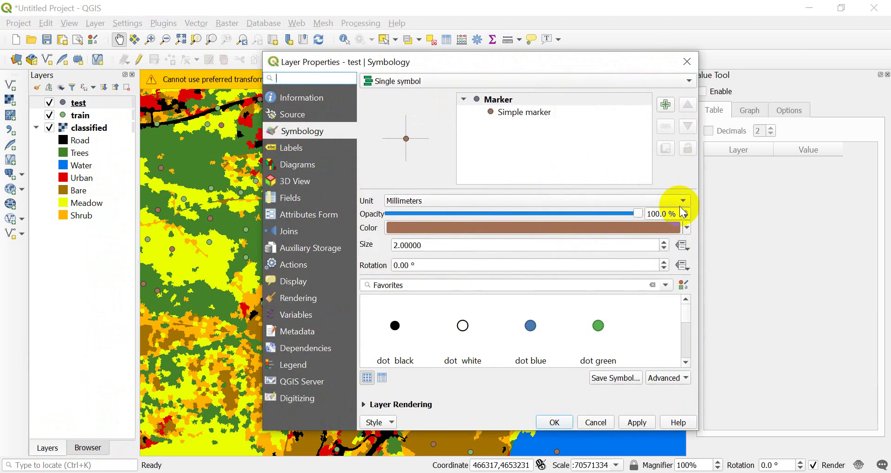
{"action": "left_click", "coordinate": [687, 228]}
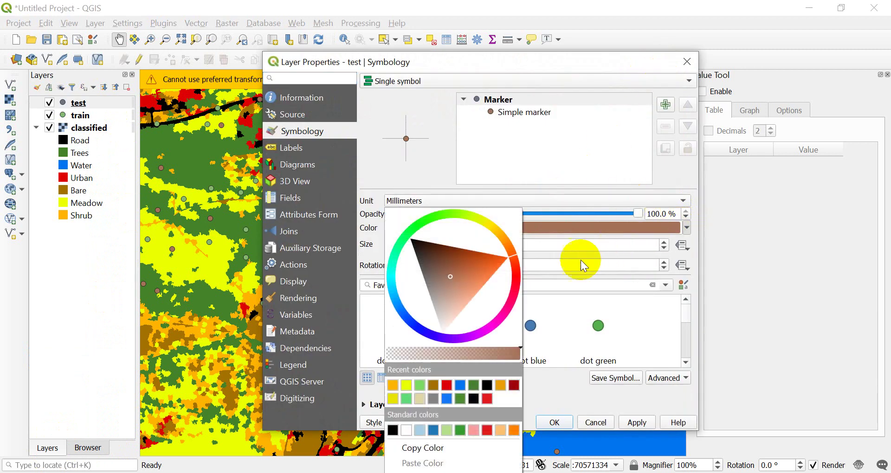
{"action": "left_click", "coordinate": [493, 322]}
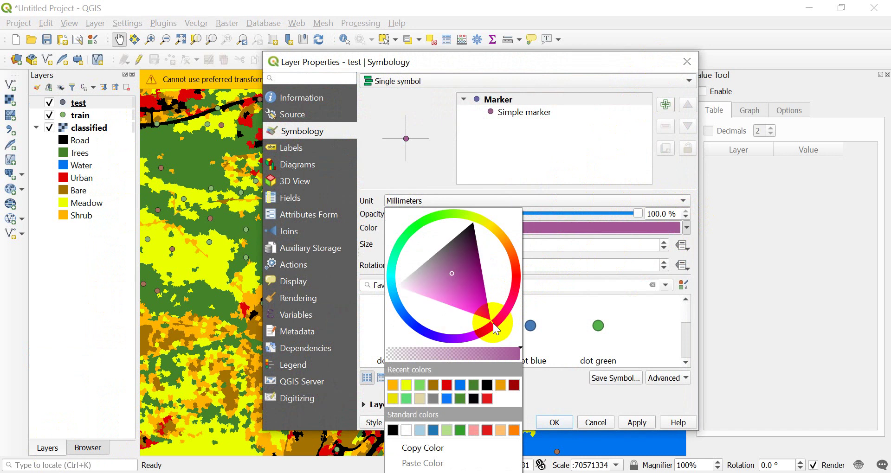
{"action": "left_click", "coordinate": [488, 318]}
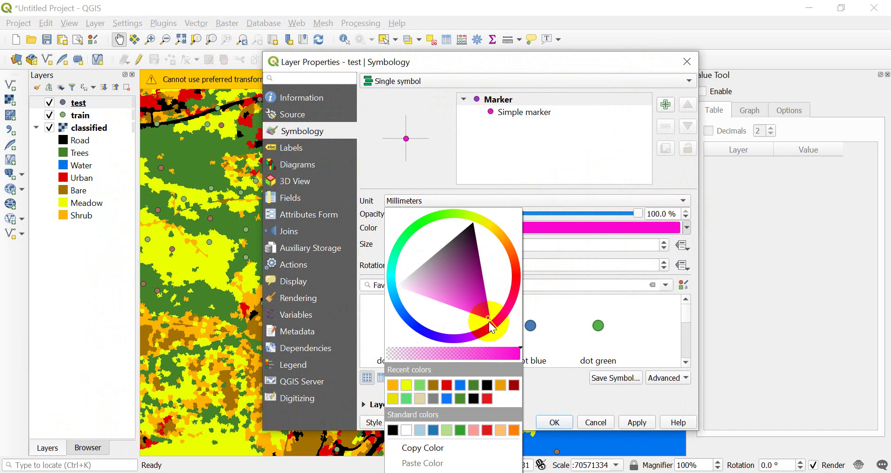
{"action": "left_click", "coordinate": [681, 398]}
{"action": "left_click", "coordinate": [555, 422]}
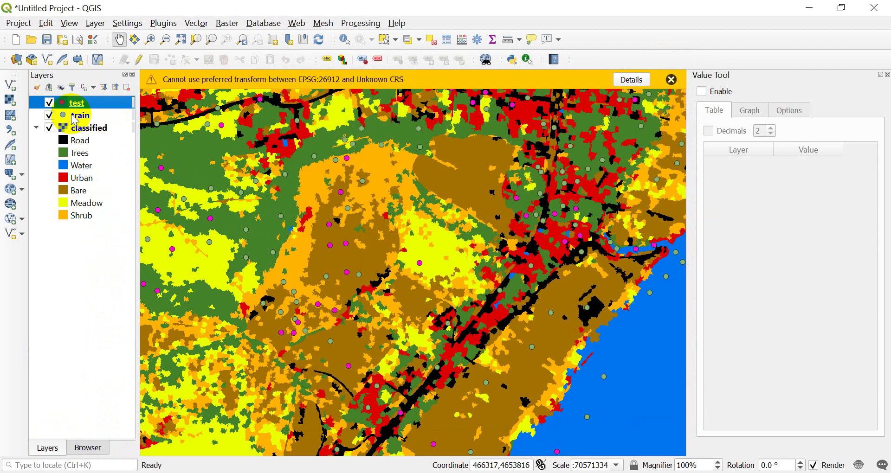
{"action": "left_click", "coordinate": [671, 80]}
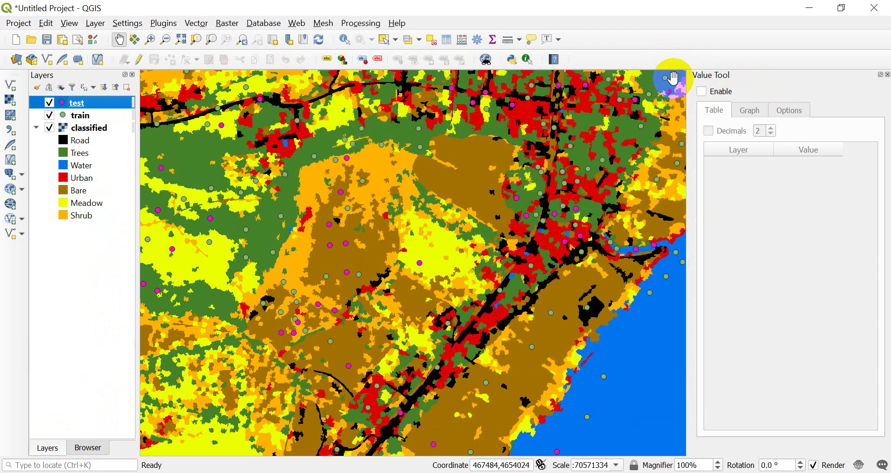
Color the train point layer bright cyan
{"action": "left_click", "coordinate": [82, 116]}
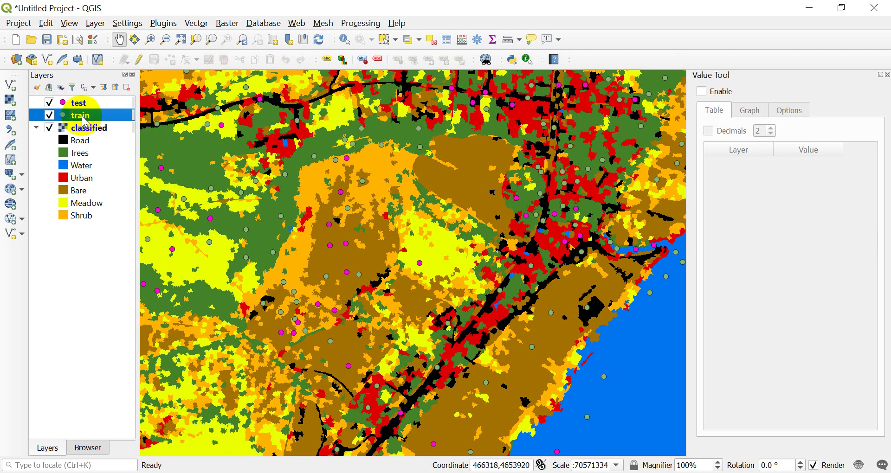
{"action": "double_click", "coordinate": [83, 119]}
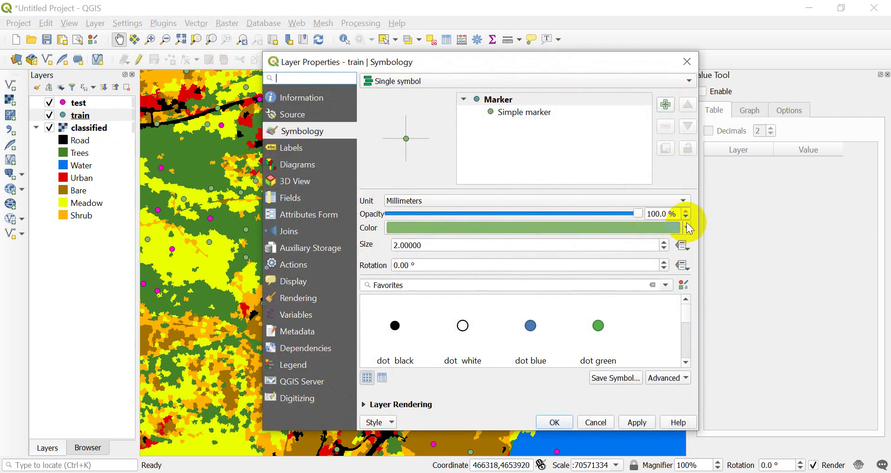
{"action": "left_click", "coordinate": [687, 224]}
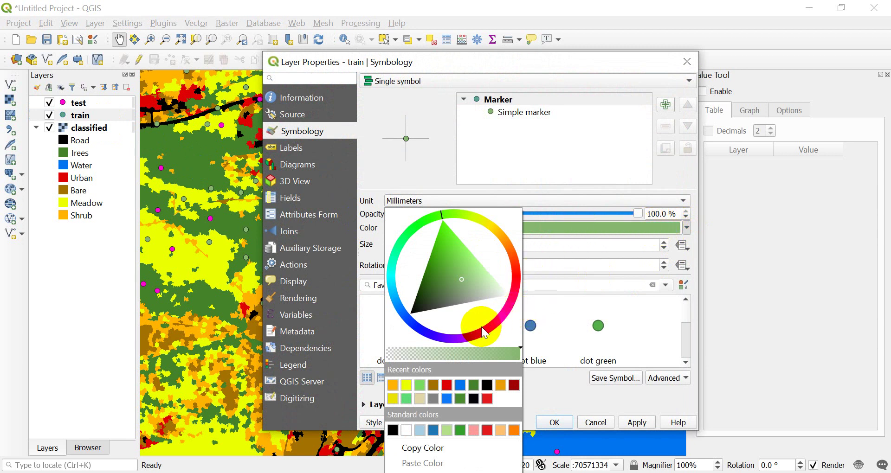
{"action": "left_click", "coordinate": [391, 279]}
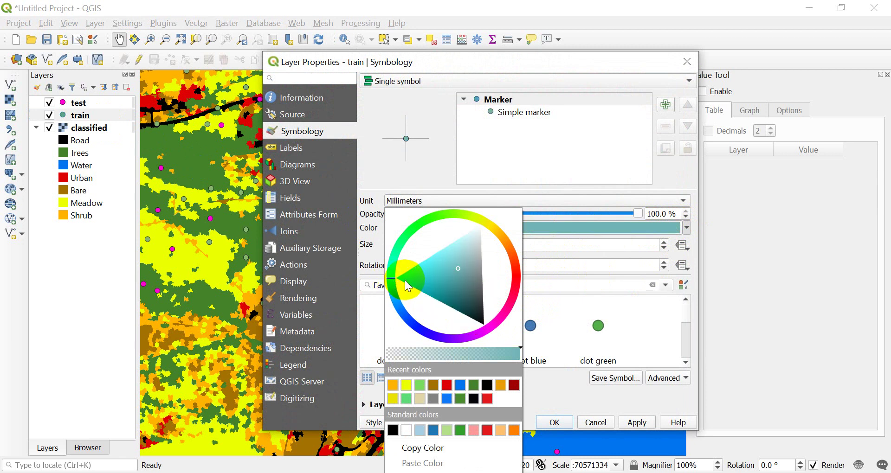
{"action": "left_click", "coordinate": [398, 277]}
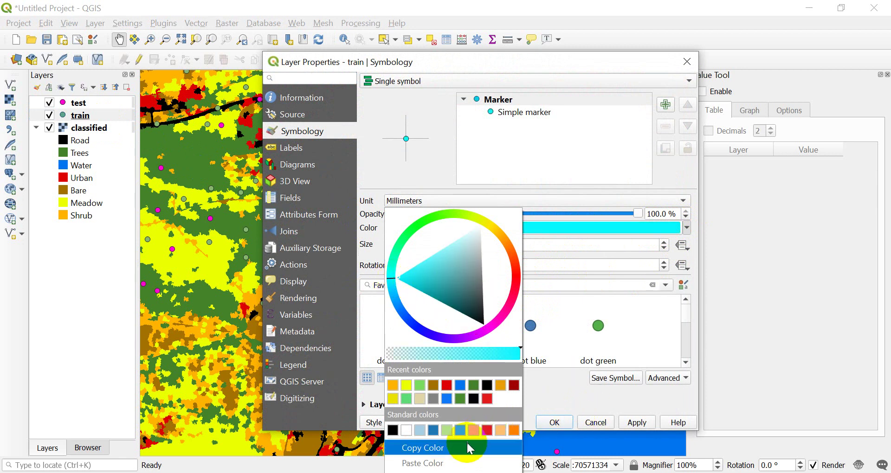
{"action": "left_click", "coordinate": [573, 397]}
{"action": "left_click", "coordinate": [559, 423]}
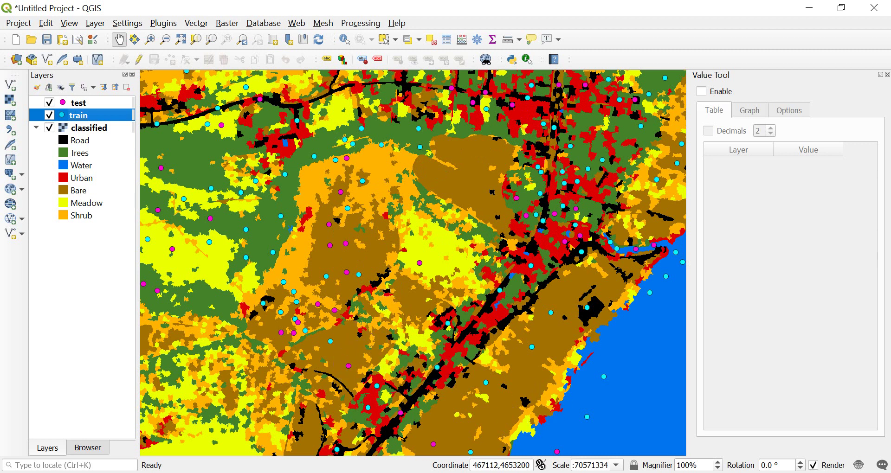
Create a new Python file accuracy.py in the obia project in PyCharm, keeping obia.py displayed
{"action": "key", "text": "alt+Tab"}
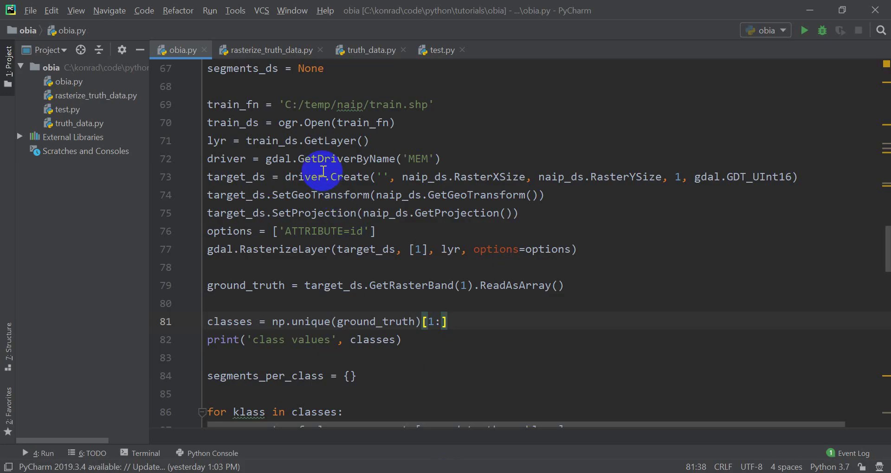
{"action": "left_click", "coordinate": [48, 69]}
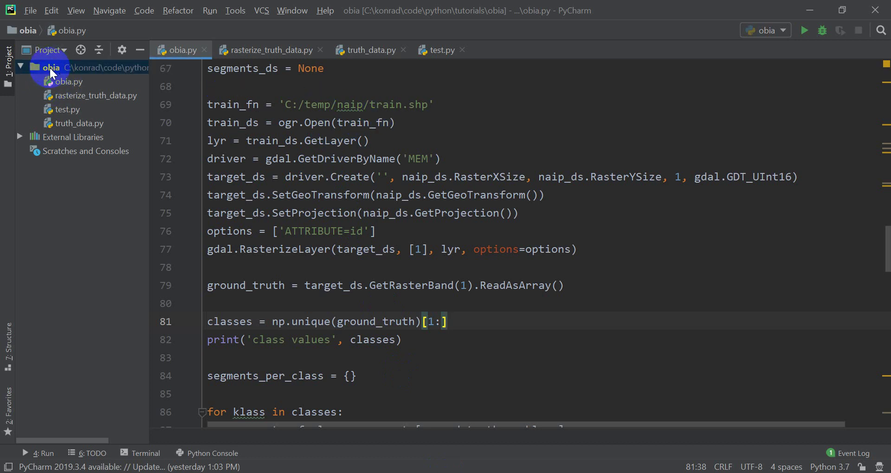
{"action": "right_click", "coordinate": [50, 69]}
{"action": "mouse_move", "coordinate": [125, 76]}
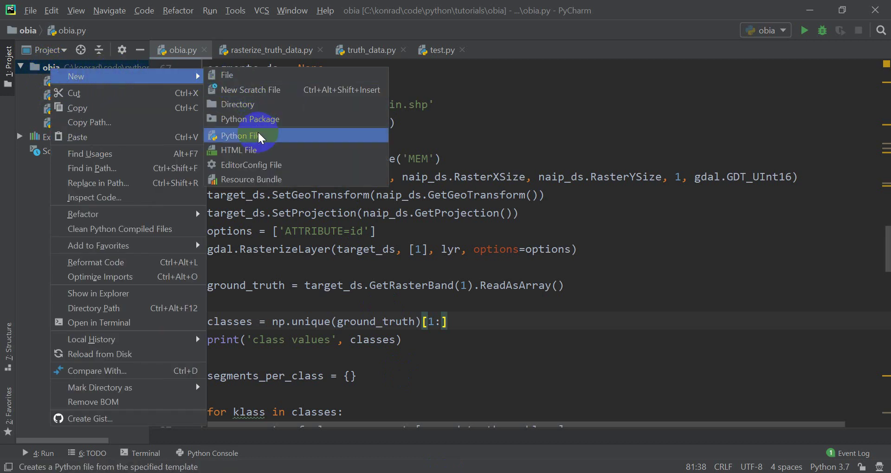
{"action": "left_click", "coordinate": [258, 135]}
{"action": "type", "text": "accuracy"}
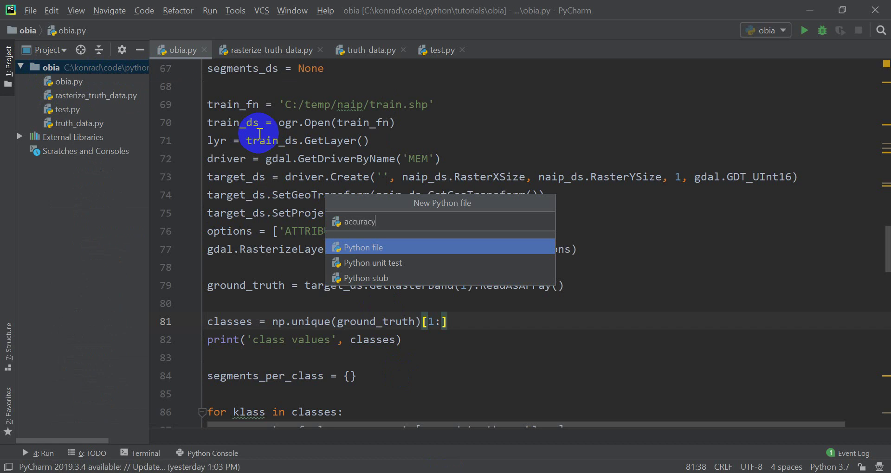
{"action": "key", "text": "Return"}
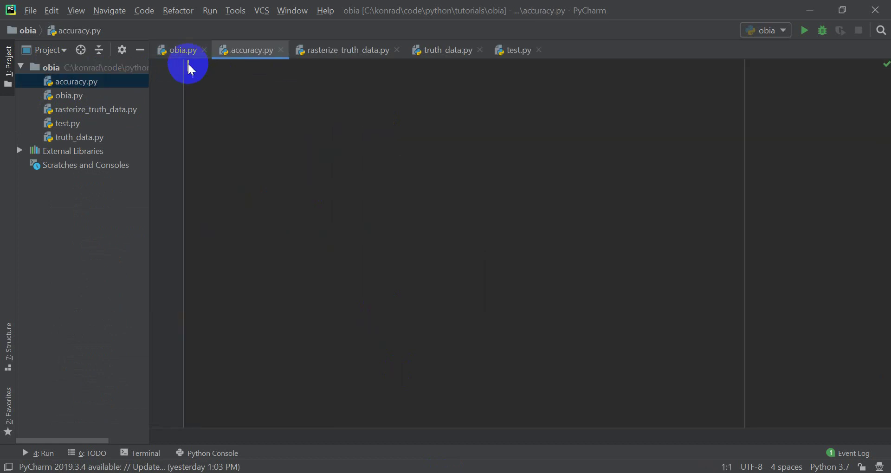
{"action": "left_click", "coordinate": [178, 51]}
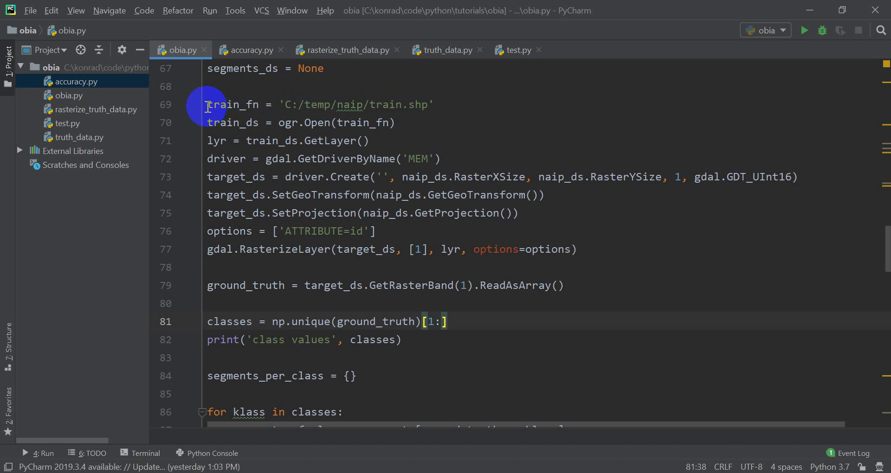
Paste the nine train.shp rasterizing lines from obia.py into accuracy.py and enlarge the font
{"action": "left_click_drag", "start_coordinate": [207, 104], "coordinate": [580, 245]}
{"action": "key", "text": "ctrl+c"}
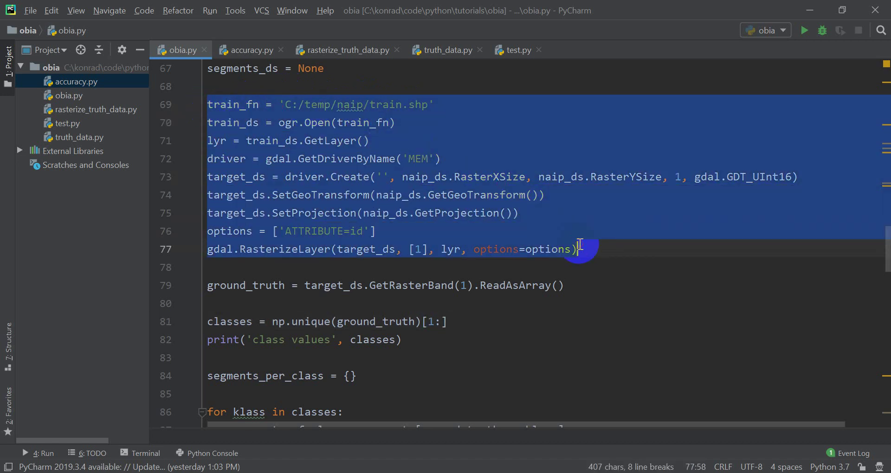
{"action": "left_click", "coordinate": [246, 50]}
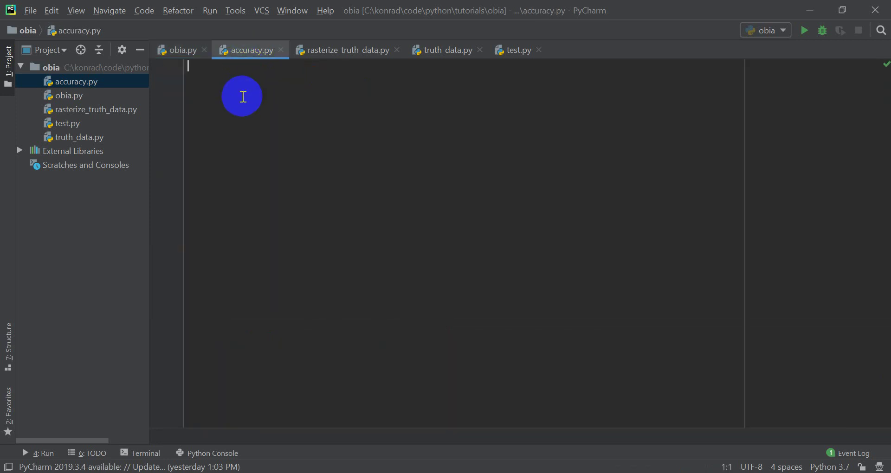
{"action": "key", "text": "ctrl+v"}
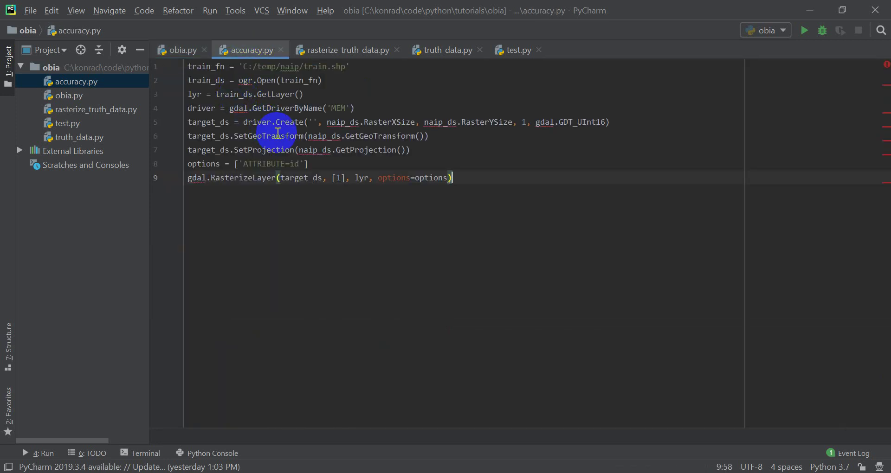
{"action": "scroll", "coordinate": [284, 139], "scroll_direction": "up", "scroll_amount": 1, "text": "ctrl"}
{"action": "scroll", "coordinate": [285, 139], "scroll_direction": "up", "scroll_amount": 2, "text": "ctrl"}
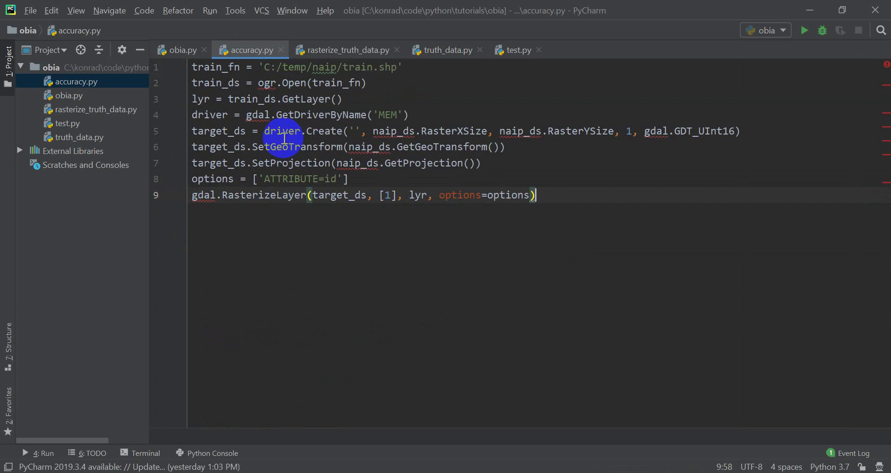
{"action": "scroll", "coordinate": [284, 139], "scroll_direction": "up", "scroll_amount": 2, "text": "ctrl"}
{"action": "scroll", "coordinate": [284, 137], "scroll_direction": "up", "scroll_amount": 1, "text": "ctrl"}
{"action": "scroll", "coordinate": [284, 138], "scroll_direction": "up", "scroll_amount": 1, "text": "ctrl"}
{"action": "scroll", "coordinate": [284, 138], "scroll_direction": "up", "scroll_amount": 1, "text": "ctrl"}
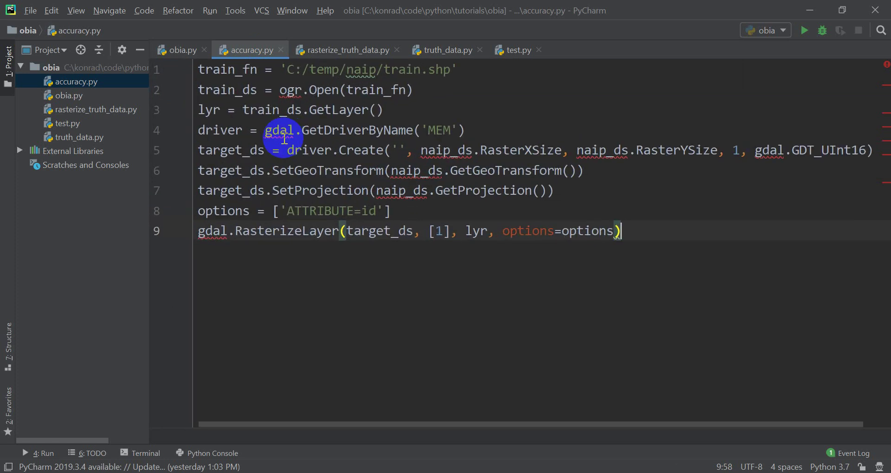
{"action": "scroll", "coordinate": [285, 139], "scroll_direction": "down", "scroll_amount": 1, "text": "ctrl"}
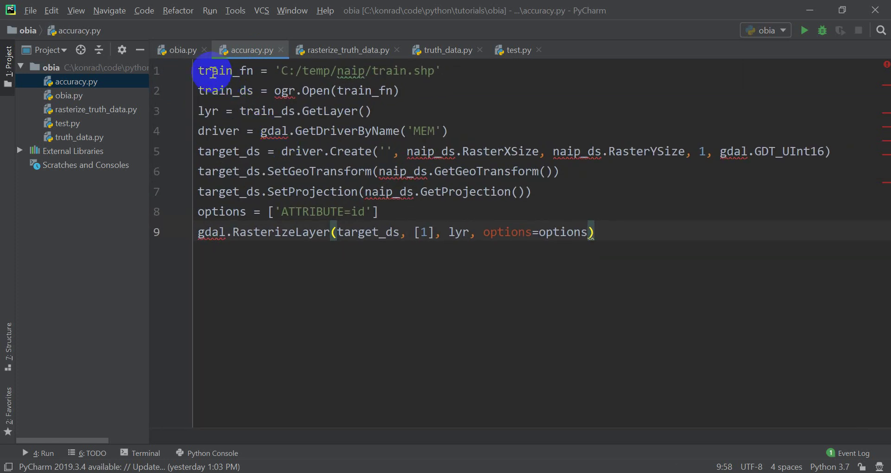
Add 'import numpy as np' at the top of accuracy.py
{"action": "left_click", "coordinate": [199, 71]}
{"action": "key", "text": "Return"}
{"action": "key", "text": "Up"}
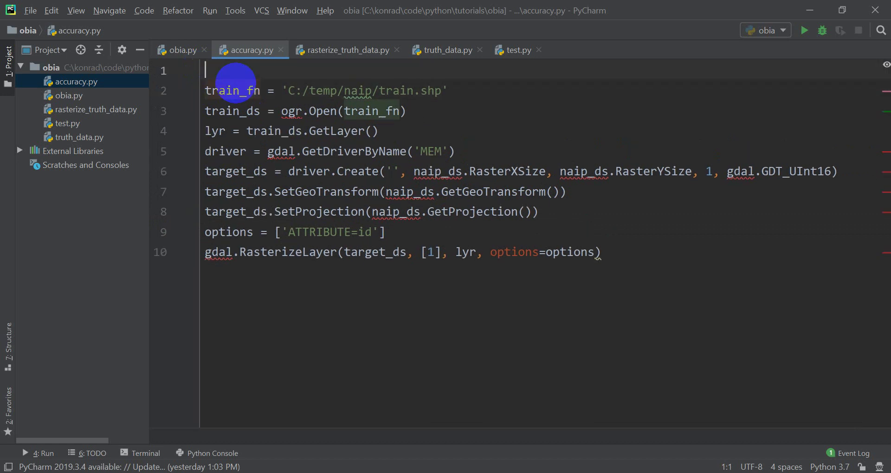
{"action": "key", "text": "Return"}
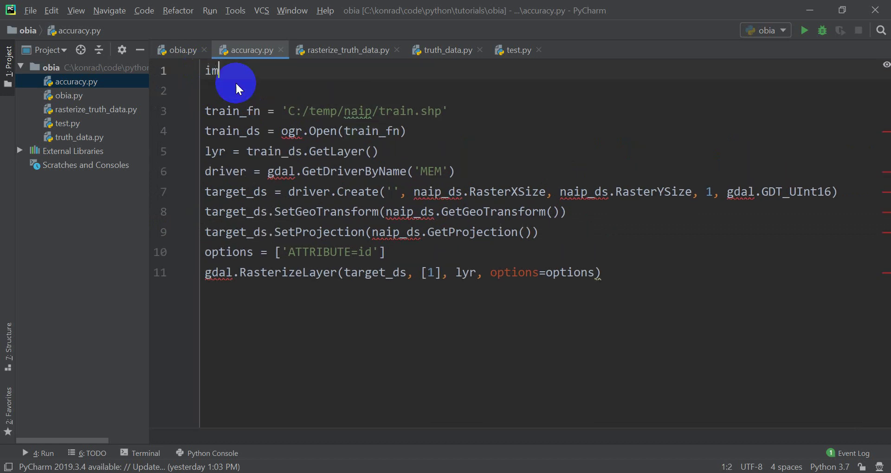
{"action": "type", "text": "import num"}
{"action": "key", "text": "Return"}
{"action": "type", "text": "as np"}
{"action": "key", "text": "Return"}
Add 'import gdal' and 'import ogr' lines below it, then bring obia.py back up
{"action": "type", "text": "import gdal"}
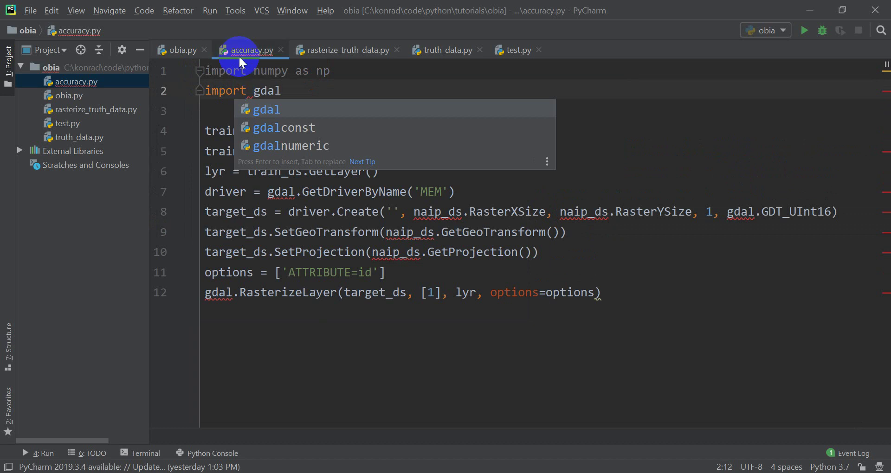
{"action": "key", "text": "Escape"}
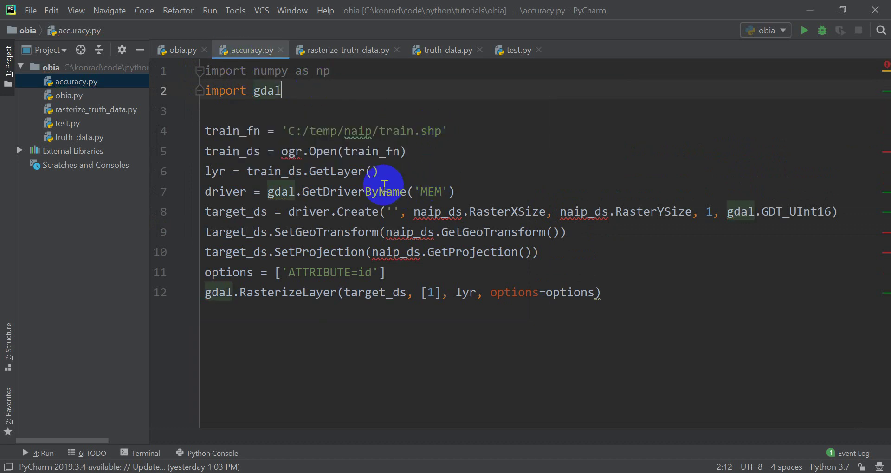
{"action": "key", "text": "Return"}
{"action": "type", "text": "import ogr"}
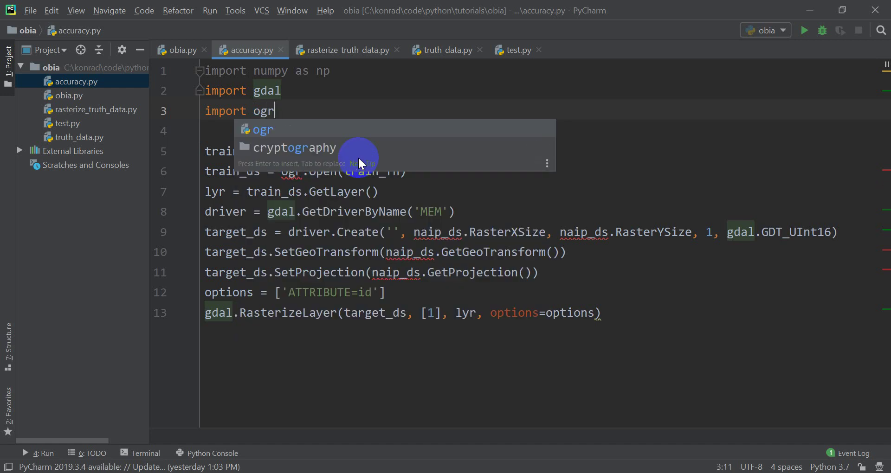
{"action": "key", "text": "Escape"}
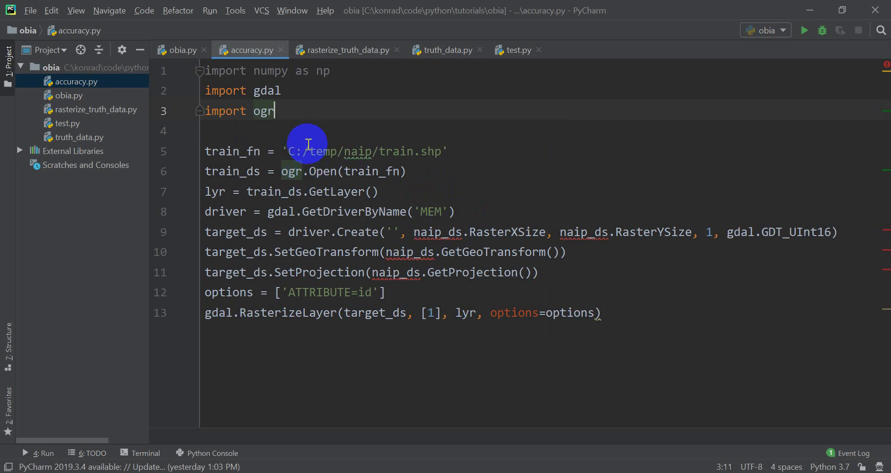
{"action": "left_click", "coordinate": [170, 50]}
{"action": "left_click", "coordinate": [359, 211]}
Copy the naip_fn, GTiff driver and naip_ds lines from obia.py above train_fn in accuracy.py
{"action": "scroll", "coordinate": [367, 214], "scroll_direction": "up", "scroll_amount": 7}
{"action": "scroll", "coordinate": [367, 214], "scroll_direction": "up", "scroll_amount": 14}
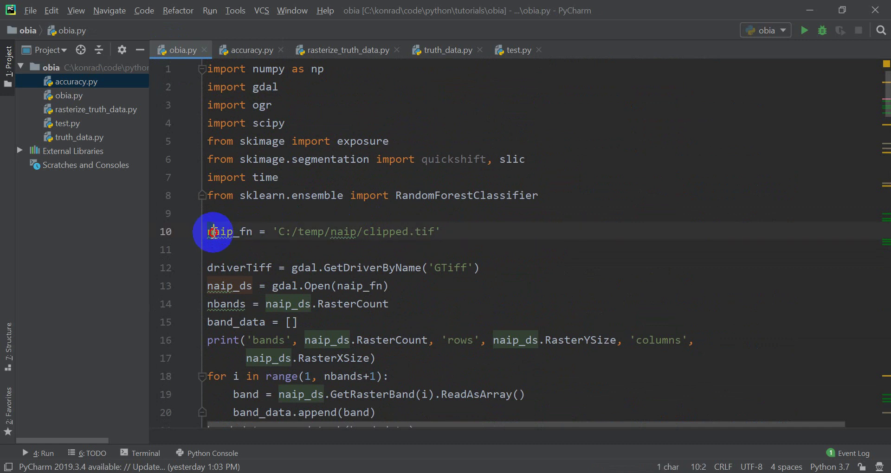
{"action": "left_click_drag", "start_coordinate": [208, 230], "coordinate": [376, 285]}
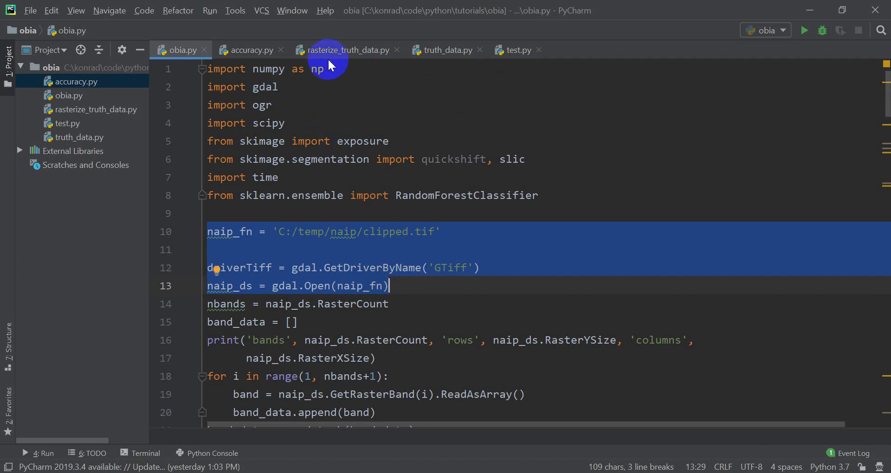
{"action": "left_click", "coordinate": [251, 49]}
{"action": "left_click", "coordinate": [202, 149]}
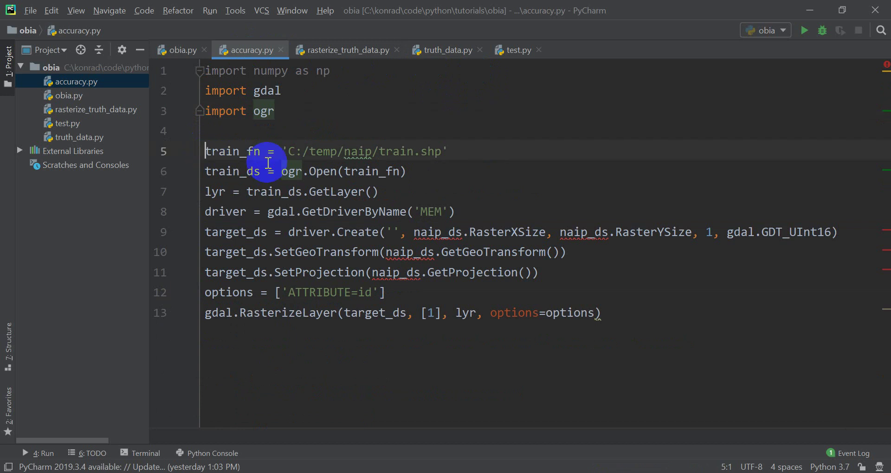
{"action": "key", "text": "Return"}
{"action": "key", "text": "Up"}
{"action": "key", "text": "Return"}
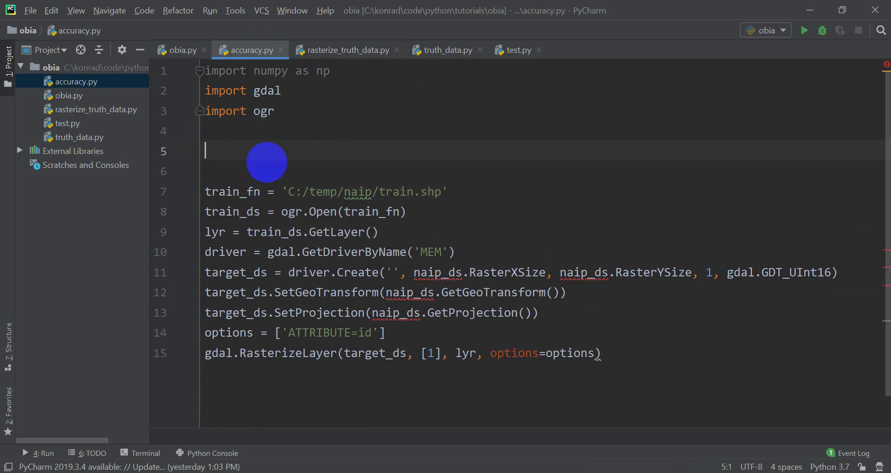
{"action": "type", "text": "naip_fn = 'C:/temp/naip/clipped.tif'  driverTiff = gdal.GetDriverByName('GTiff') naip_ds = gdal.Open(naip_fn)"}
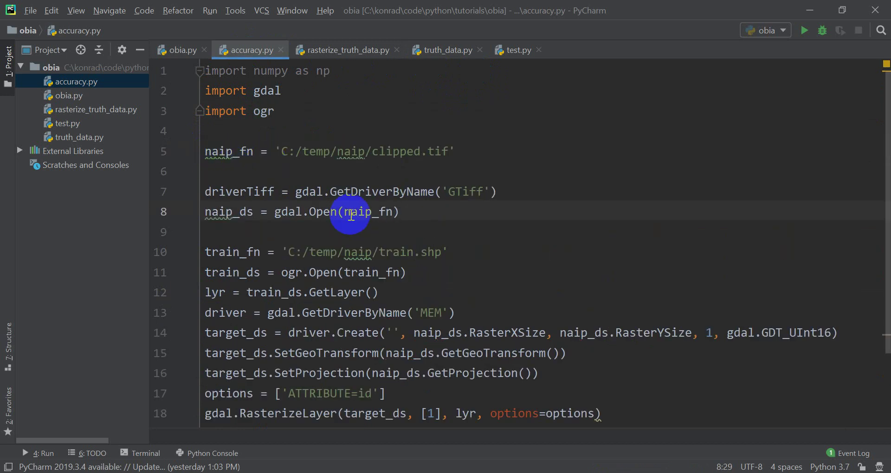
{"action": "scroll", "coordinate": [351, 215], "scroll_direction": "down", "scroll_amount": 1}
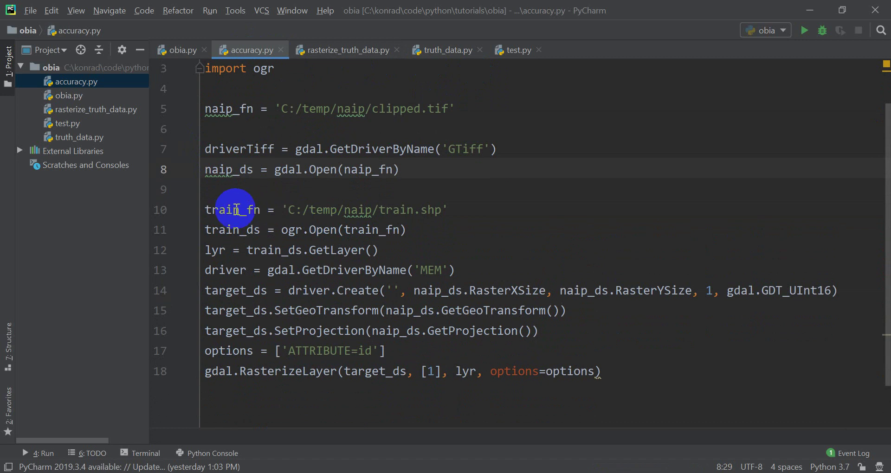
Rename train_fn to test_fn, including inside the ogr.Open call
{"action": "left_click_drag", "start_coordinate": [239, 208], "coordinate": [207, 205]}
{"action": "type", "text": "test"}
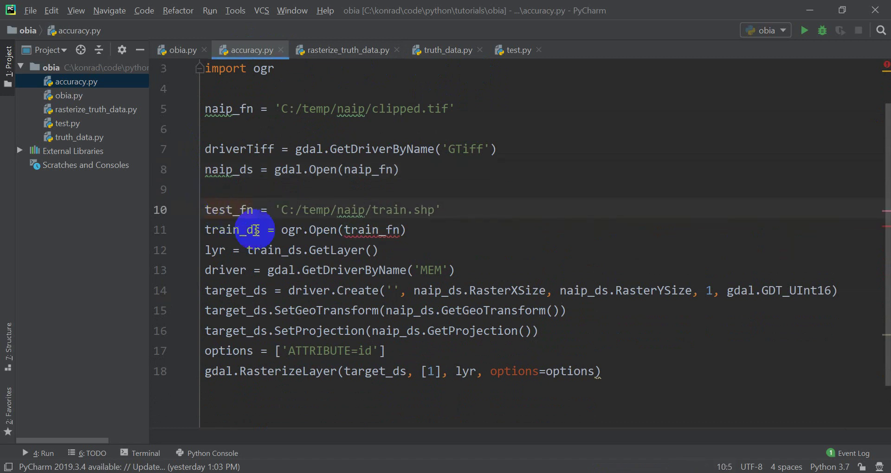
{"action": "left_click_drag", "start_coordinate": [380, 232], "coordinate": [338, 231]}
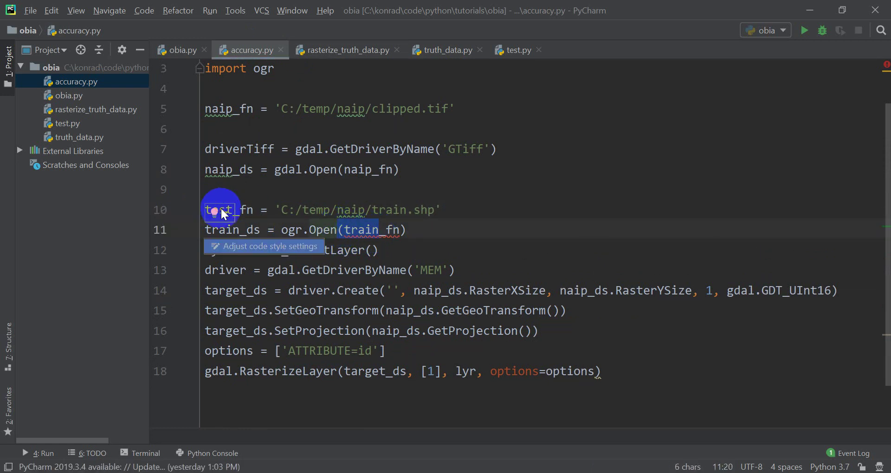
{"action": "double_click", "coordinate": [249, 210]}
{"action": "key", "text": "ctrl+c"}
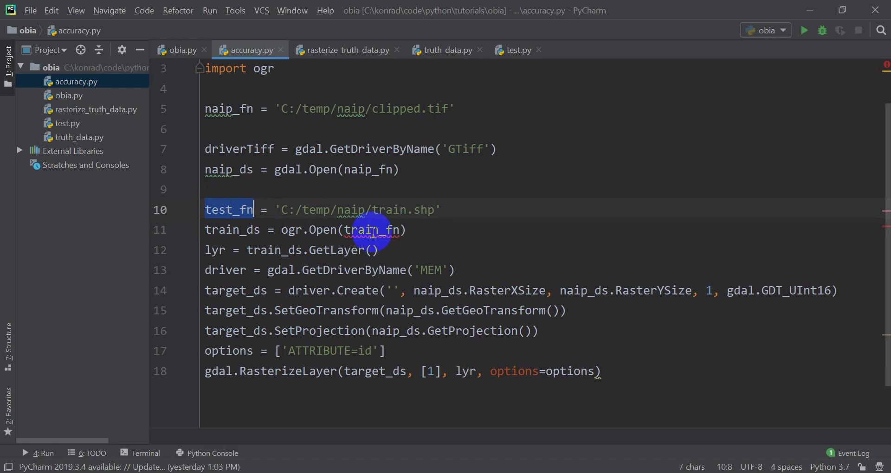
{"action": "double_click", "coordinate": [366, 230]}
{"action": "key", "text": "ctrl+v"}
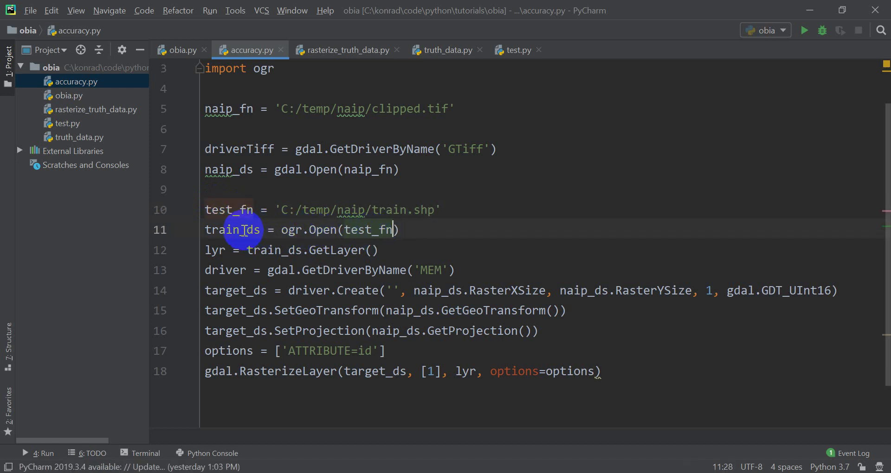
Rename train_ds to test_ds, including in the GetLayer line
{"action": "left_click_drag", "start_coordinate": [240, 230], "coordinate": [190, 231]}
{"action": "type", "text": "tes"}
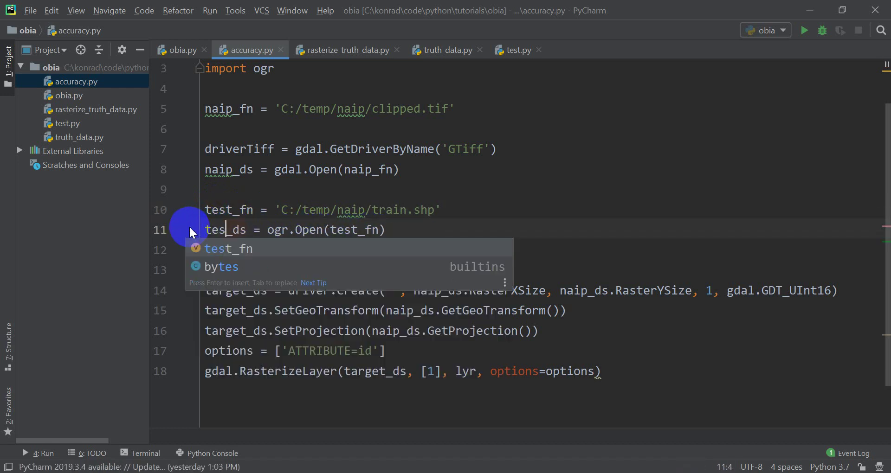
{"action": "type", "text": "t"}
{"action": "left_click", "coordinate": [402, 229]}
{"action": "double_click", "coordinate": [222, 229]}
{"action": "key", "text": "ctrl+c"}
{"action": "double_click", "coordinate": [271, 251]}
{"action": "key", "text": "ctrl+v"}
{"action": "left_click", "coordinate": [396, 256]}
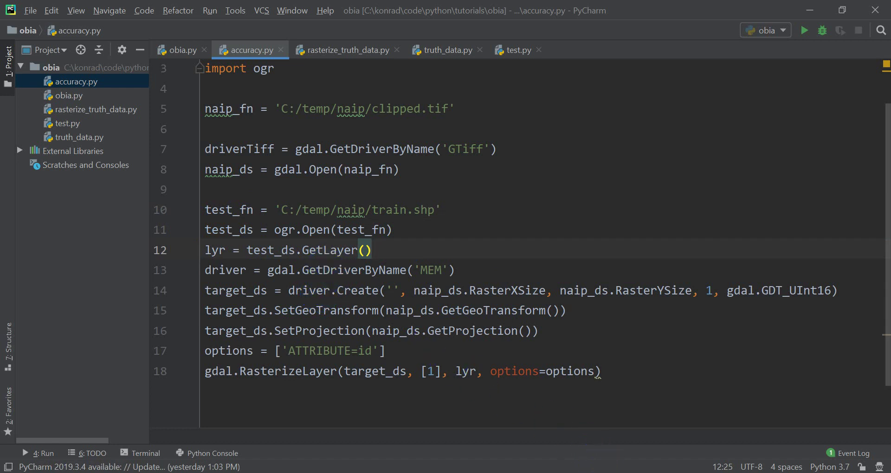
Inspect the test layer's attribute table in QGIS (97 features, label and id fields), then close it
{"action": "left_click", "coordinate": [580, 467]}
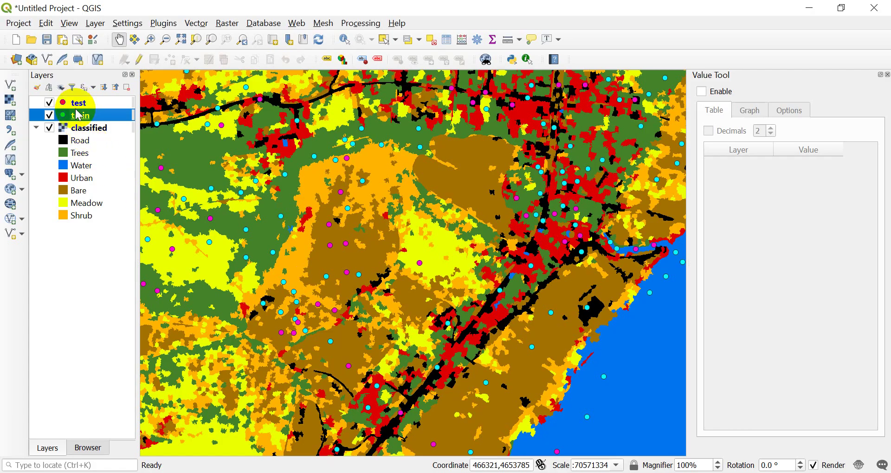
{"action": "left_click", "coordinate": [76, 104]}
{"action": "right_click", "coordinate": [79, 109]}
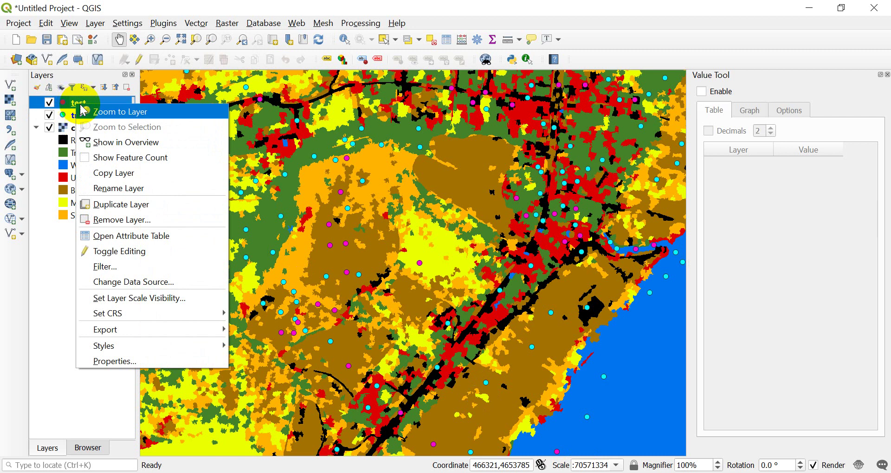
{"action": "left_click", "coordinate": [113, 236]}
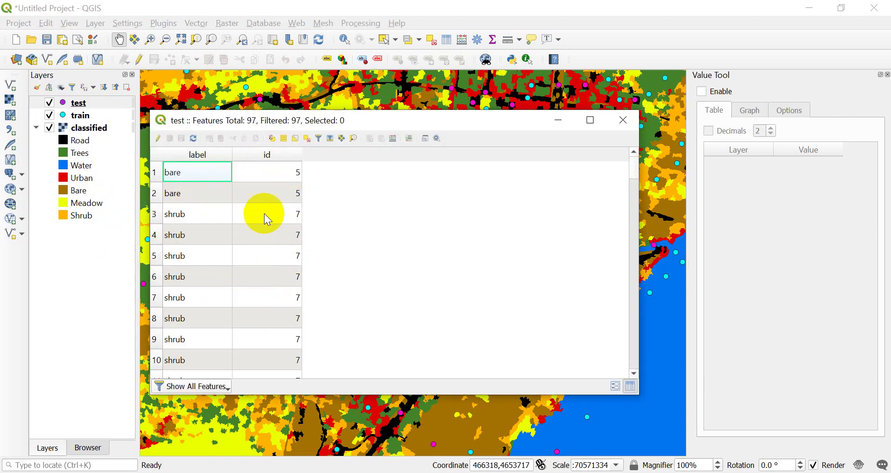
{"action": "left_click", "coordinate": [622, 120]}
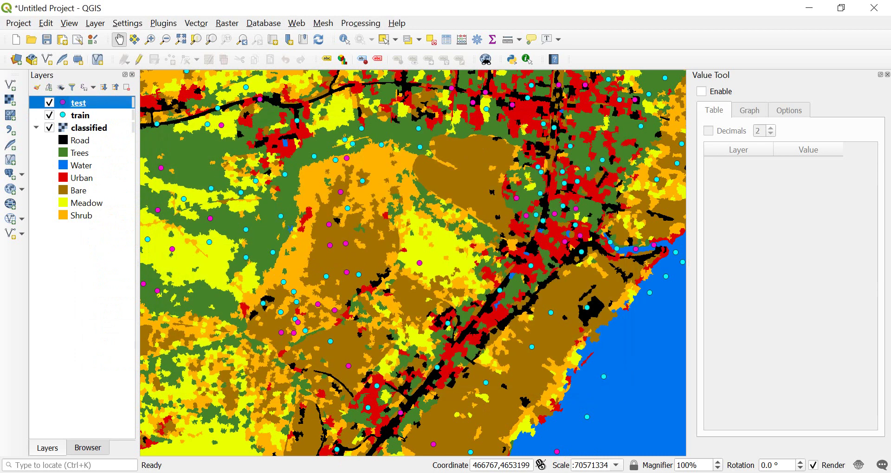
Add truth = target_ds.GetRasterBand(1).ReadAsArray() below the RasterizeLayer call
{"action": "key", "text": "alt+Tab"}
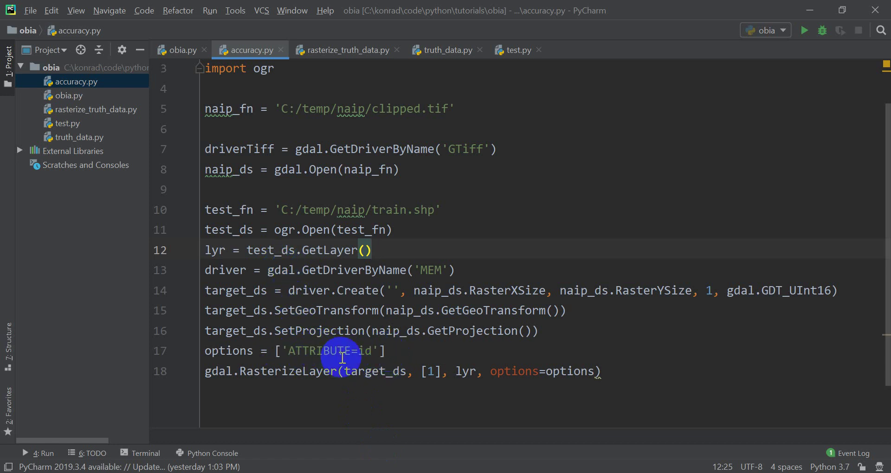
{"action": "left_click", "coordinate": [602, 372]}
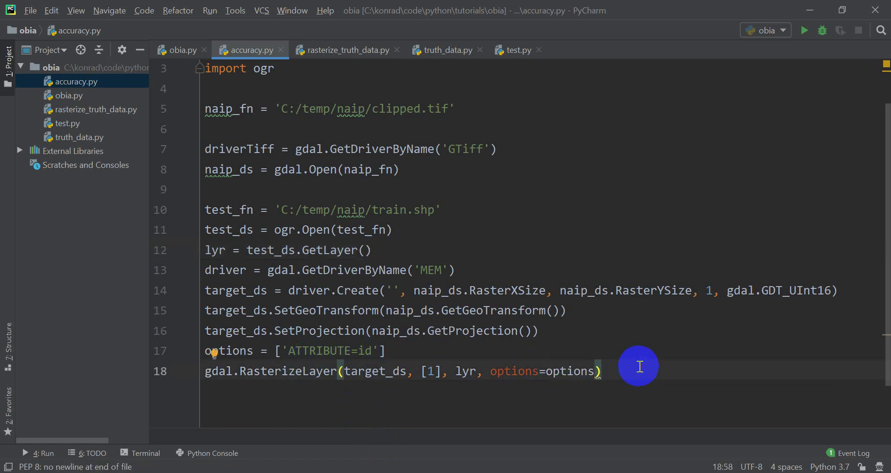
{"action": "key", "text": "Return"}
{"action": "key", "text": "Return"}
{"action": "type", "text": "groun"}
{"action": "key", "text": "BackSpace"}
{"action": "key", "text": "BackSpace"}
{"action": "key", "text": "BackSpace"}
{"action": "key", "text": "BackSpace"}
{"action": "key", "text": "BackSpace"}
{"action": "type", "text": "truth"}
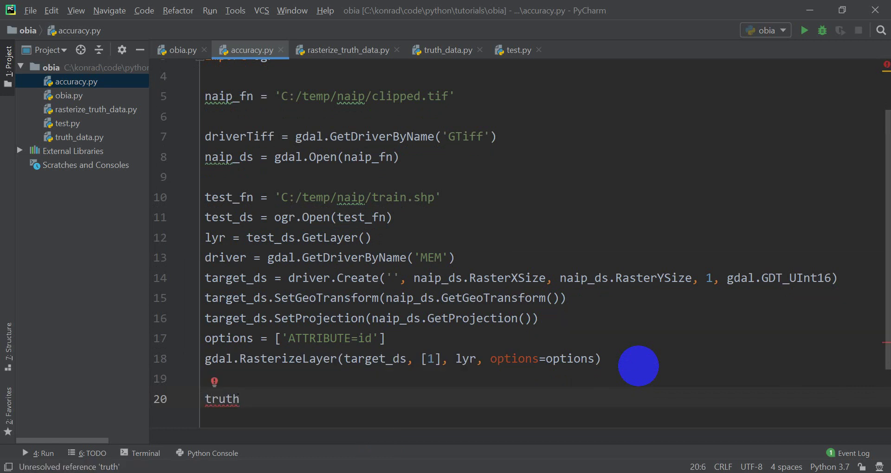
{"action": "type", "text": " = "}
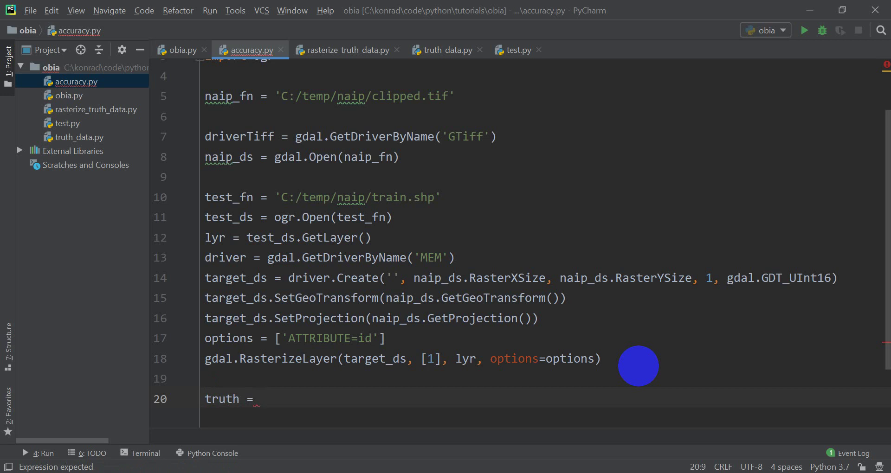
{"action": "type", "text": "target"}
{"action": "key", "text": "Return"}
{"action": "type", "text": ".GetRasterBand(1)"}
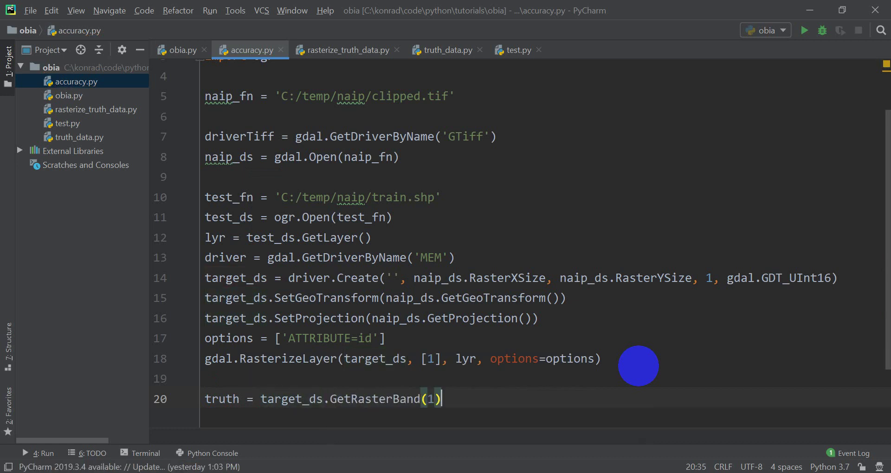
{"action": "type", "text": ".ReadAS"}
{"action": "type", "text": "sArray"}
{"action": "key", "text": "Return"}
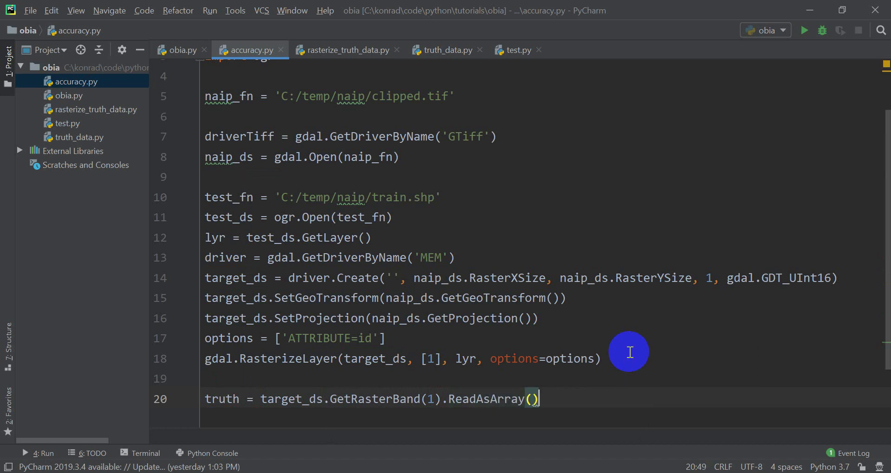
{"action": "key", "text": "Return"}
{"action": "key", "text": "Return"}
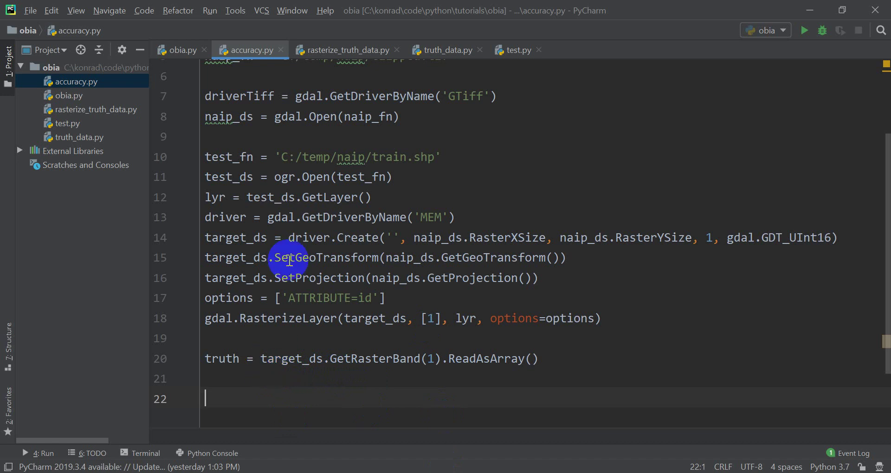
{"action": "left_click", "coordinate": [177, 50]}
{"action": "scroll", "coordinate": [400, 260], "scroll_direction": "down", "scroll_amount": 1}
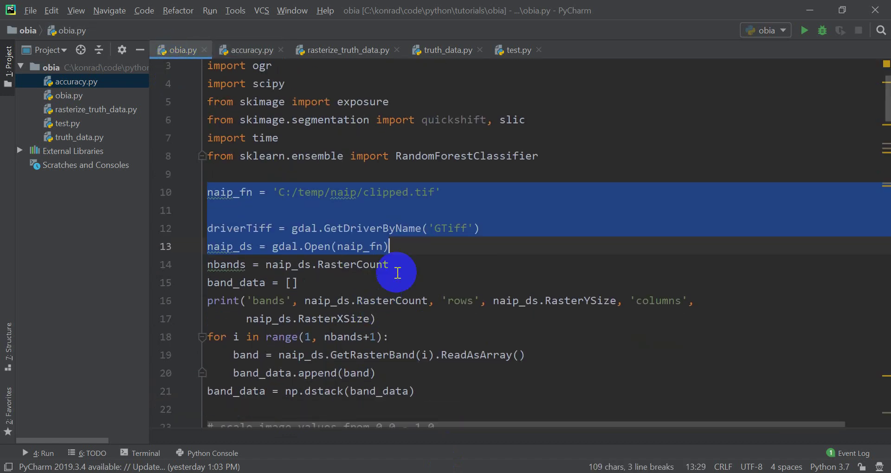
{"action": "left_click", "coordinate": [399, 261]}
{"action": "scroll", "coordinate": [400, 260], "scroll_direction": "down", "scroll_amount": 9}
{"action": "scroll", "coordinate": [399, 262], "scroll_direction": "down", "scroll_amount": 9}
{"action": "scroll", "coordinate": [399, 262], "scroll_direction": "down", "scroll_amount": 8}
{"action": "scroll", "coordinate": [399, 263], "scroll_direction": "down", "scroll_amount": 5}
{"action": "scroll", "coordinate": [400, 262], "scroll_direction": "down", "scroll_amount": 6}
{"action": "scroll", "coordinate": [399, 263], "scroll_direction": "down", "scroll_amount": 5}
{"action": "scroll", "coordinate": [399, 263], "scroll_direction": "down", "scroll_amount": 1}
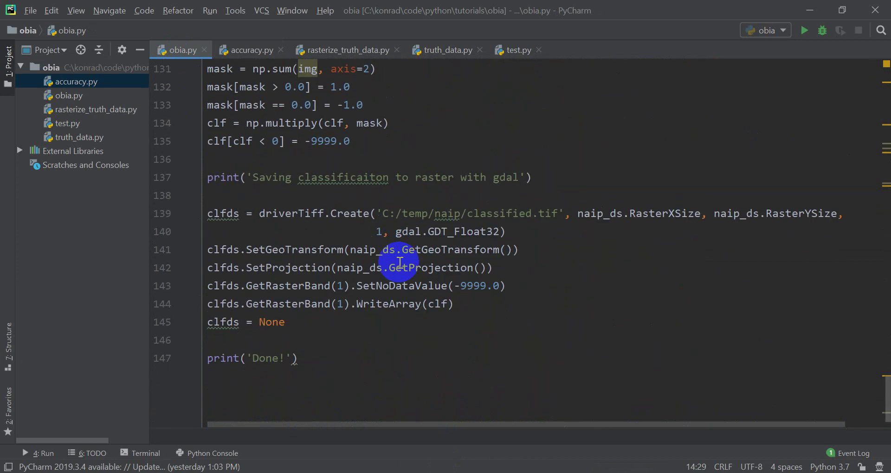
{"action": "scroll", "coordinate": [392, 254], "scroll_direction": "up", "scroll_amount": 1}
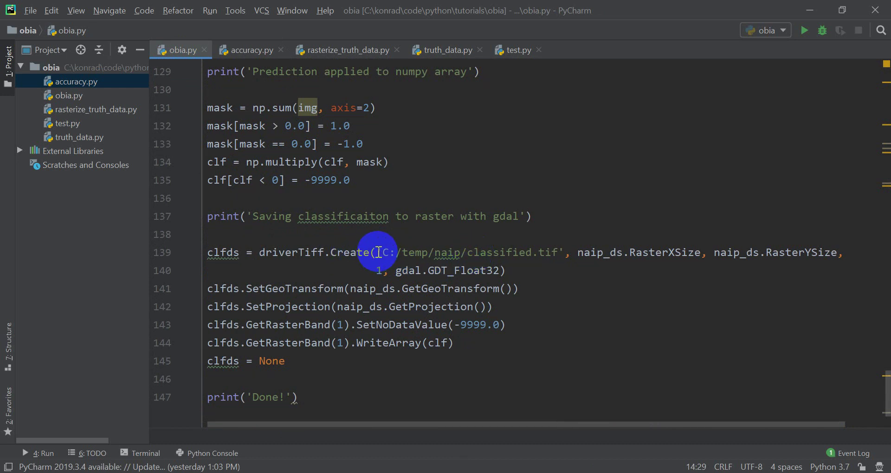
{"action": "left_click_drag", "start_coordinate": [378, 252], "coordinate": [563, 252]}
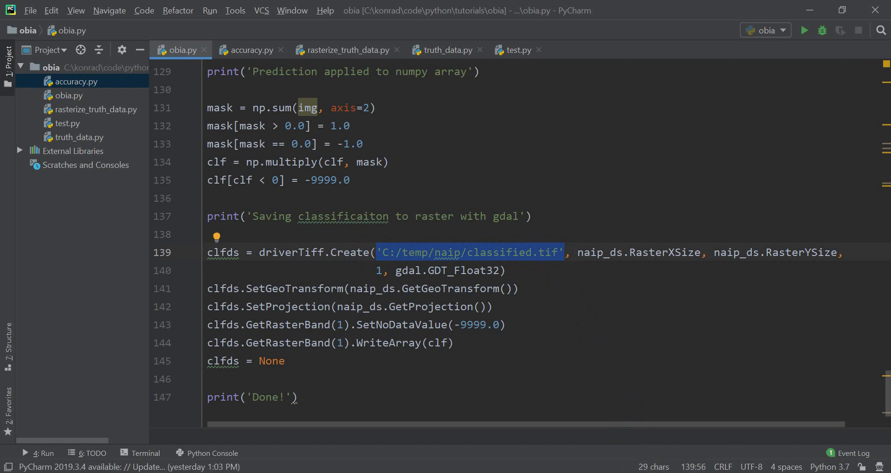
{"action": "left_click", "coordinate": [255, 50]}
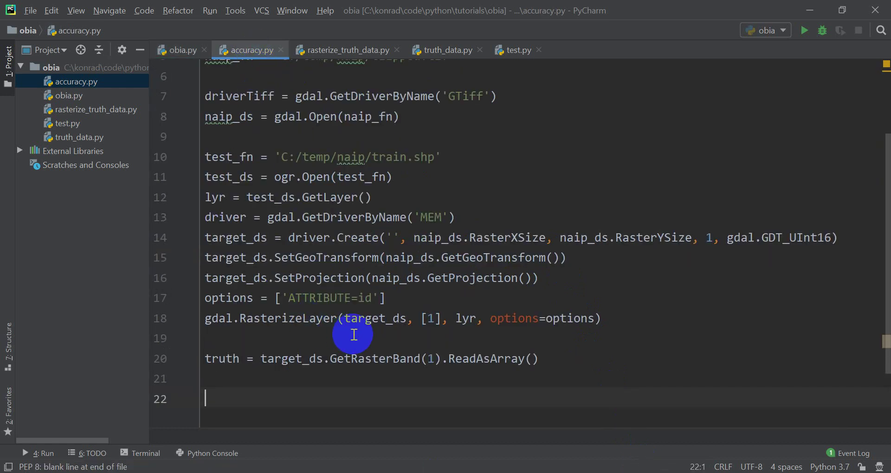
Add pred_ds = gdal.Open('C:/temp/naip/classified.tif') and pred = pred_ds.GetRasterBand(1).ReadAsArray()
{"action": "scroll", "coordinate": [354, 334], "scroll_direction": "up", "scroll_amount": 1}
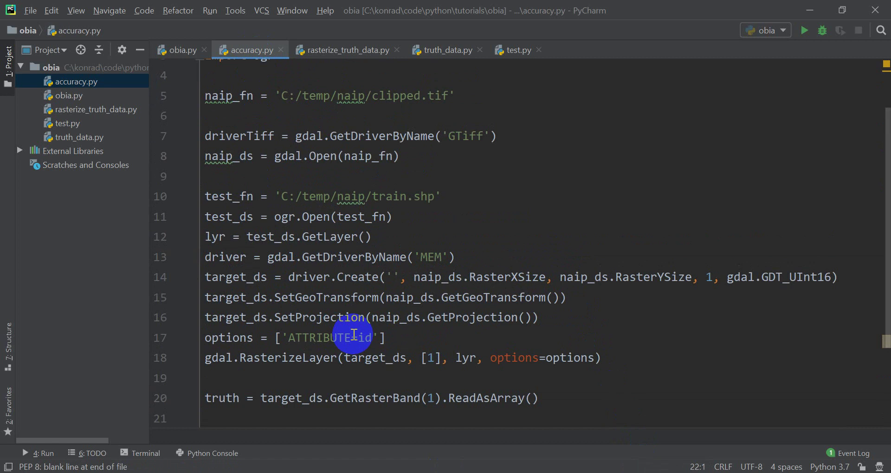
{"action": "scroll", "coordinate": [353, 334], "scroll_direction": "down", "scroll_amount": 1}
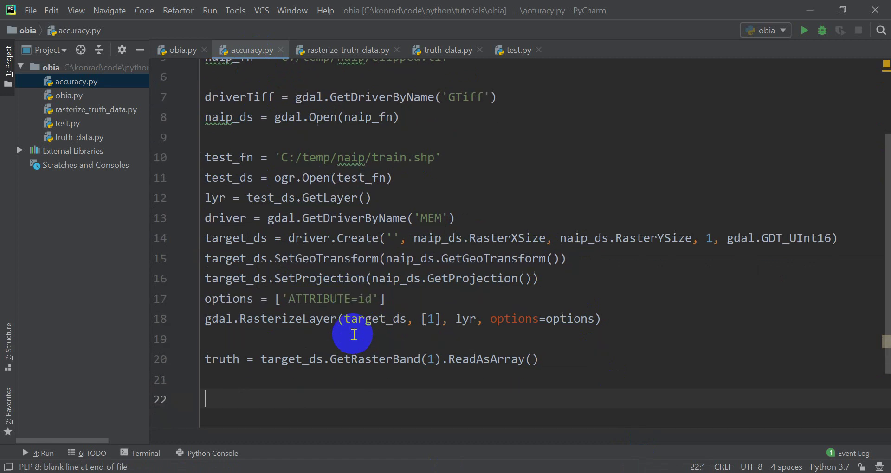
{"action": "type", "text": "pred_ds = gdal.Open("}
{"action": "key", "text": "ctrl+v"}
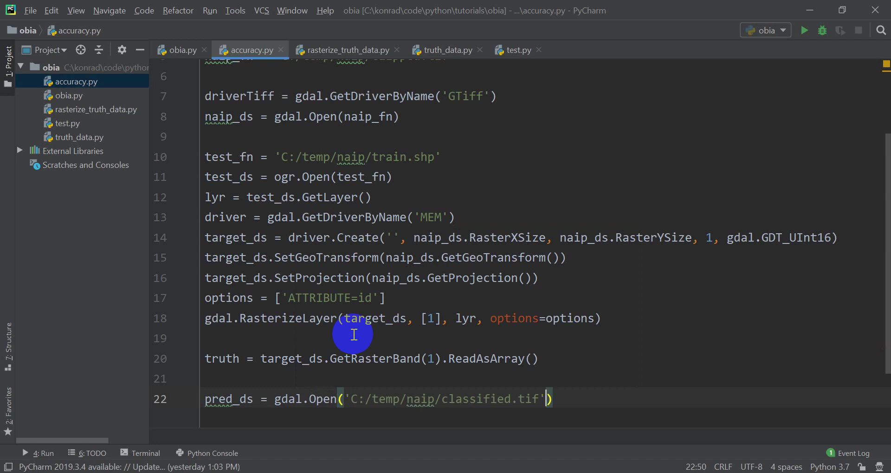
{"action": "key", "text": "End"}
{"action": "key", "text": "Return"}
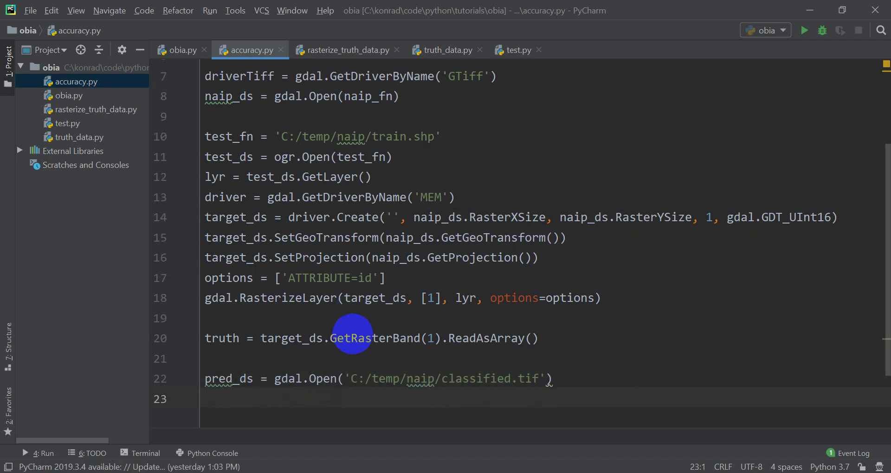
{"action": "type", "text": "pred"}
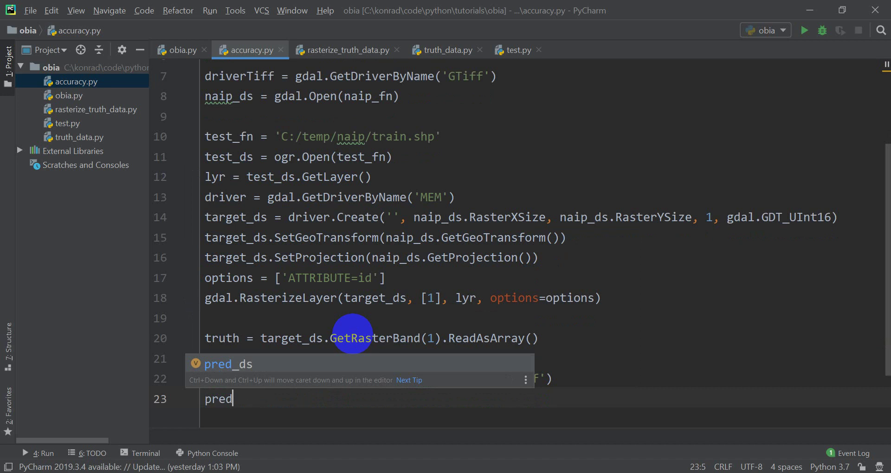
{"action": "type", "text": " = "}
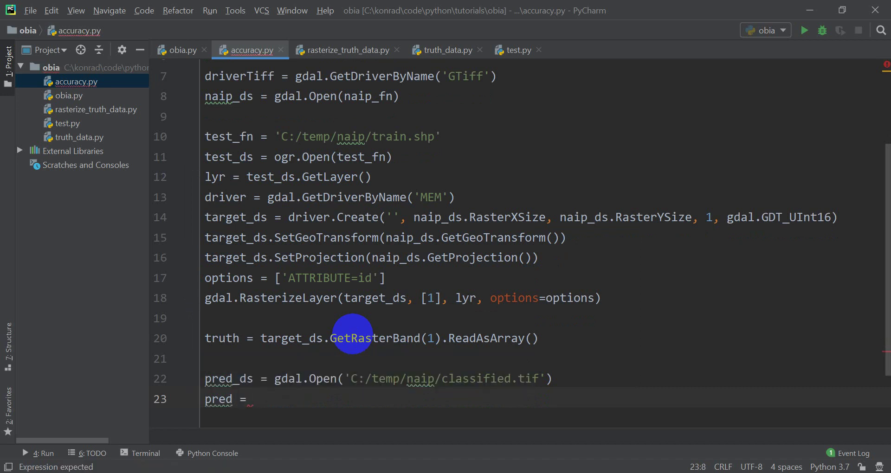
{"action": "type", "text": "pred_ds.GetRasterBand("}
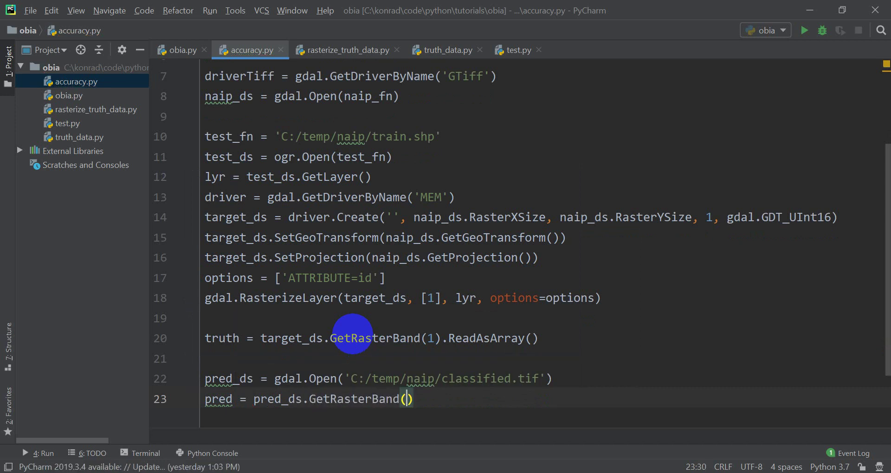
{"action": "type", "text": "1).ReadAsArray"}
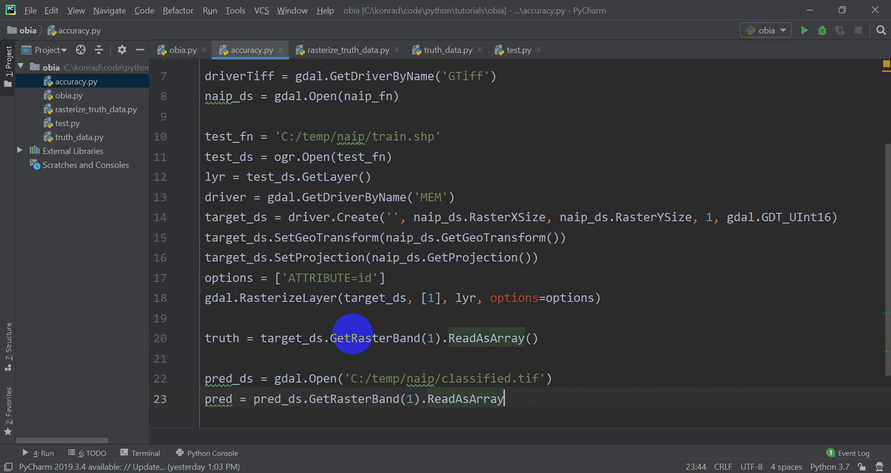
{"action": "type", "text": "()"}
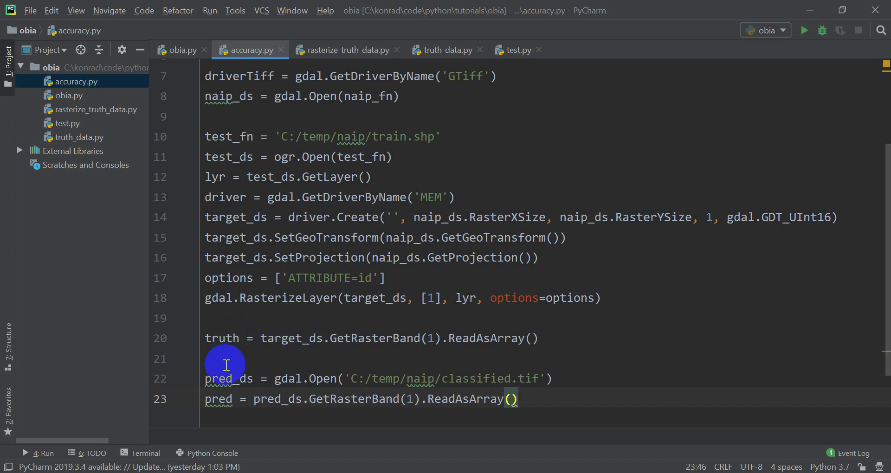
{"action": "scroll", "coordinate": [230, 363], "scroll_direction": "down", "scroll_amount": 1}
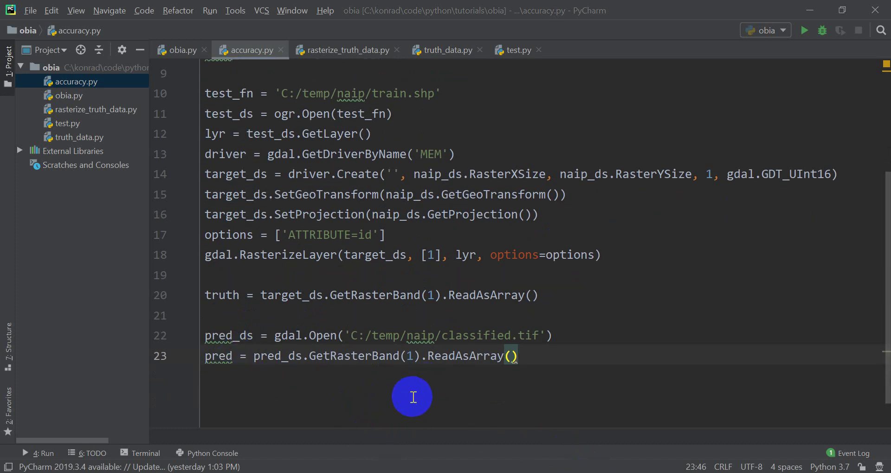
{"action": "left_click_drag", "start_coordinate": [206, 295], "coordinate": [238, 295]}
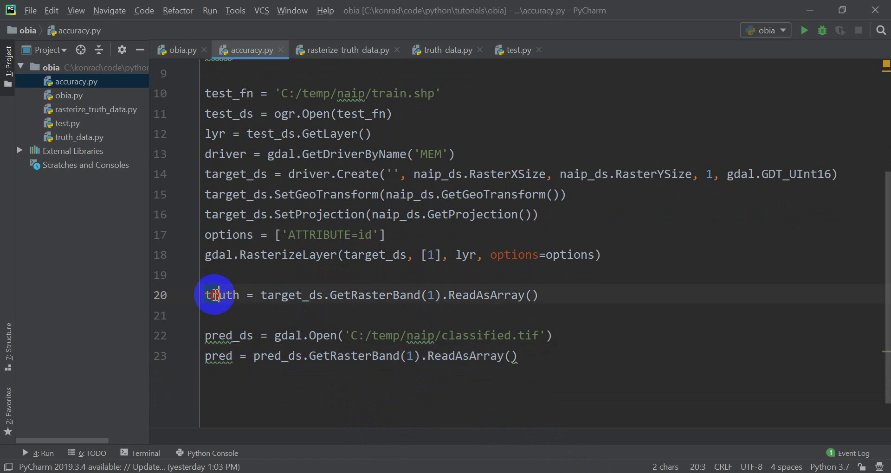
Add idx = np.nonzero(truth) below the pred line to index the labelled truth pixels
{"action": "left_click", "coordinate": [539, 359]}
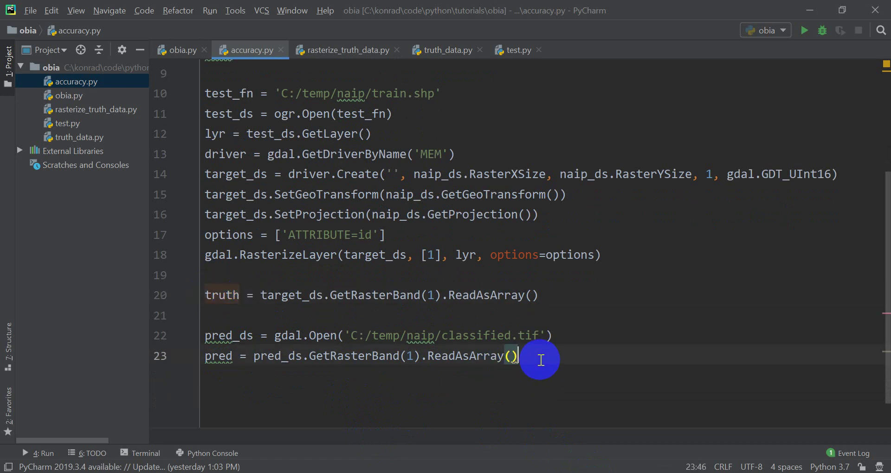
{"action": "key", "text": "Return"}
{"action": "key", "text": "Return"}
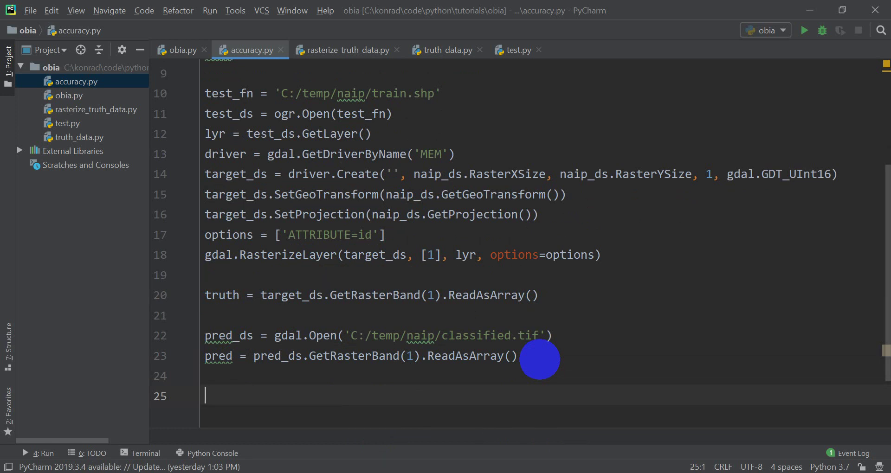
{"action": "type", "text": "idx"}
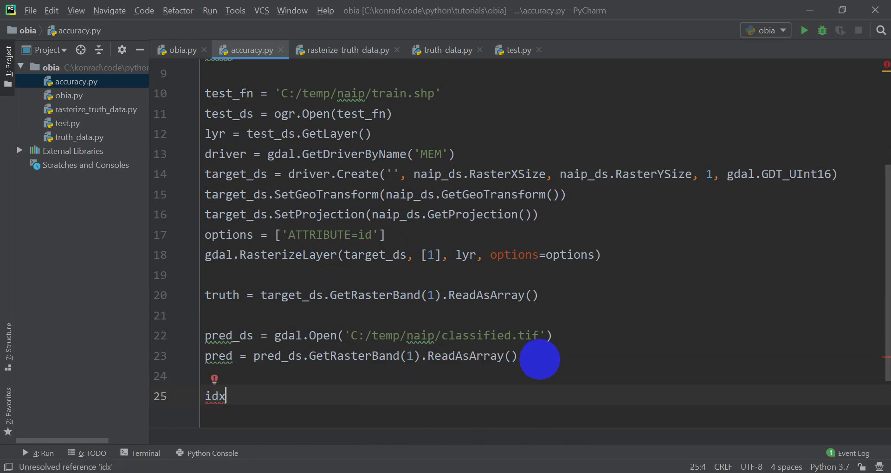
{"action": "type", "text": " = np.nonzero(truth)"}
{"action": "key", "text": "Return"}
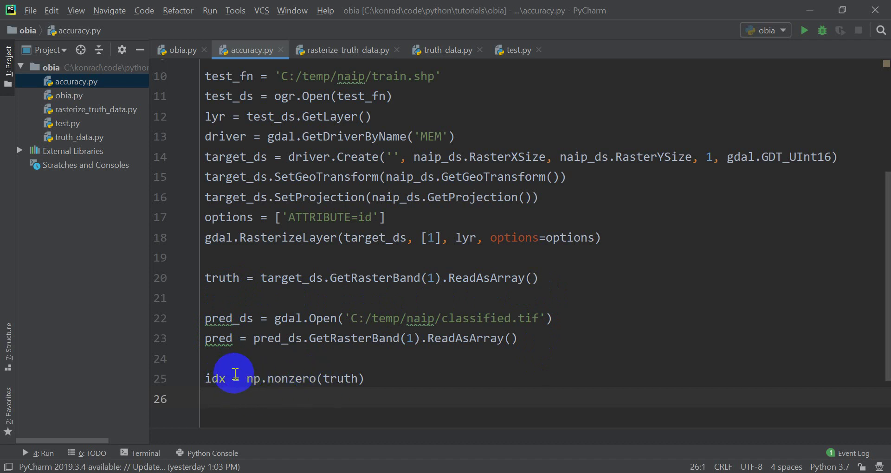
{"action": "left_click", "coordinate": [215, 378]}
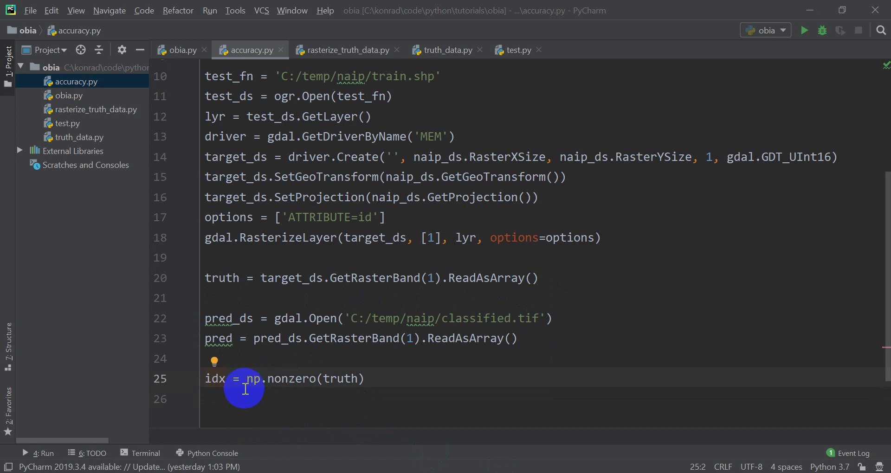
{"action": "scroll", "coordinate": [361, 385], "scroll_direction": "up", "scroll_amount": 3}
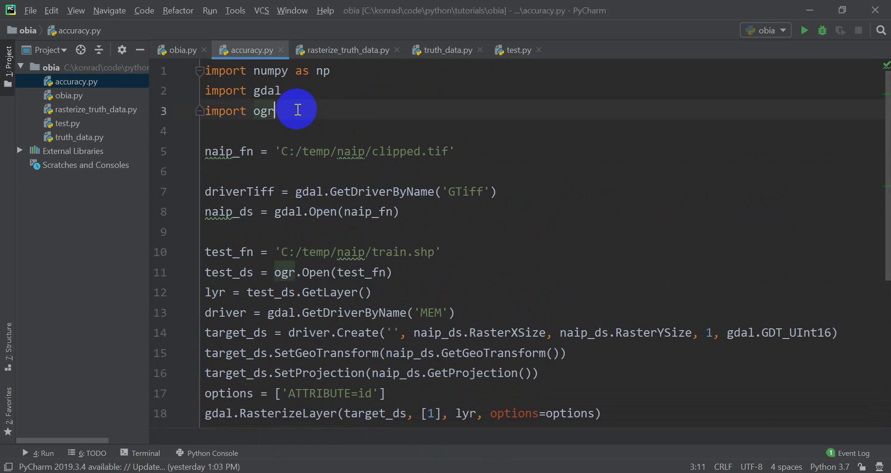
Add 'from sklearn import metrics' after the ogr import on line 4
{"action": "key", "text": "Return"}
{"action": "type", "text": "from sk"}
{"action": "key", "text": "Return"}
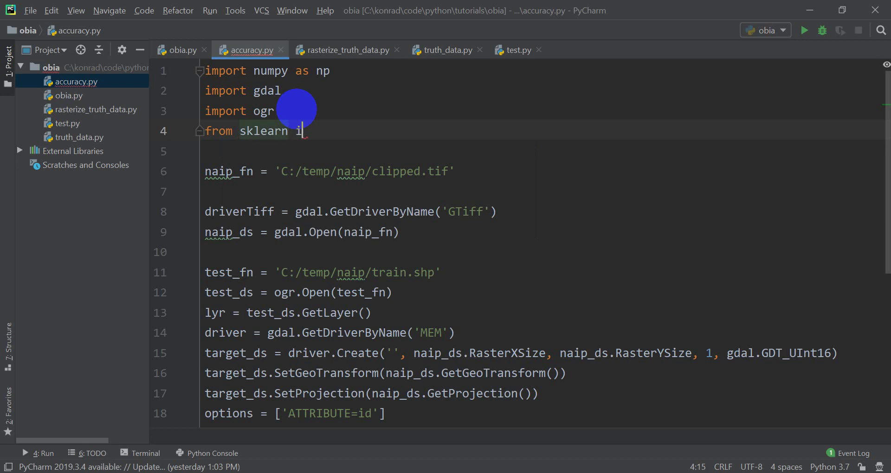
{"action": "type", "text": "import me"}
{"action": "key", "text": "Return"}
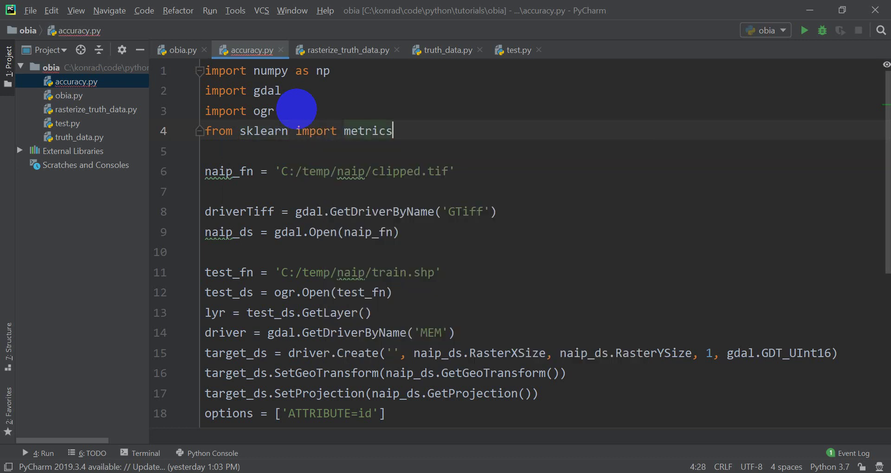
{"action": "scroll", "coordinate": [438, 199], "scroll_direction": "down", "scroll_amount": 1}
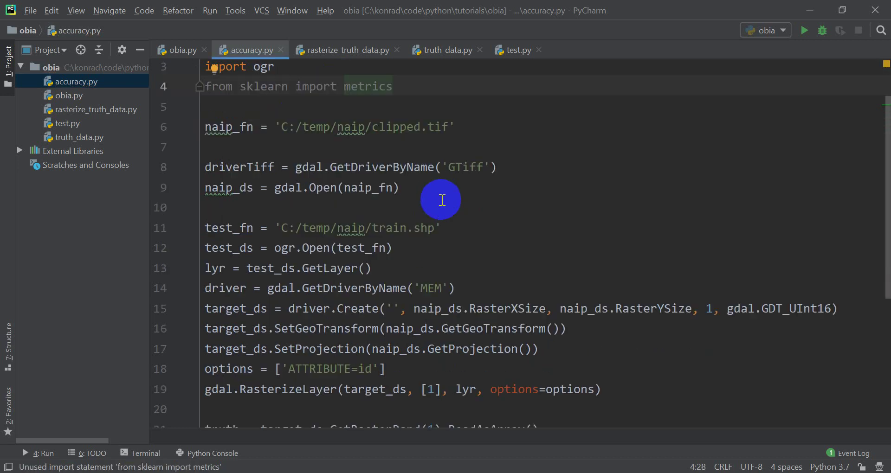
{"action": "scroll", "coordinate": [433, 232], "scroll_direction": "down", "scroll_amount": 2}
{"action": "scroll", "coordinate": [408, 204], "scroll_direction": "down", "scroll_amount": 2}
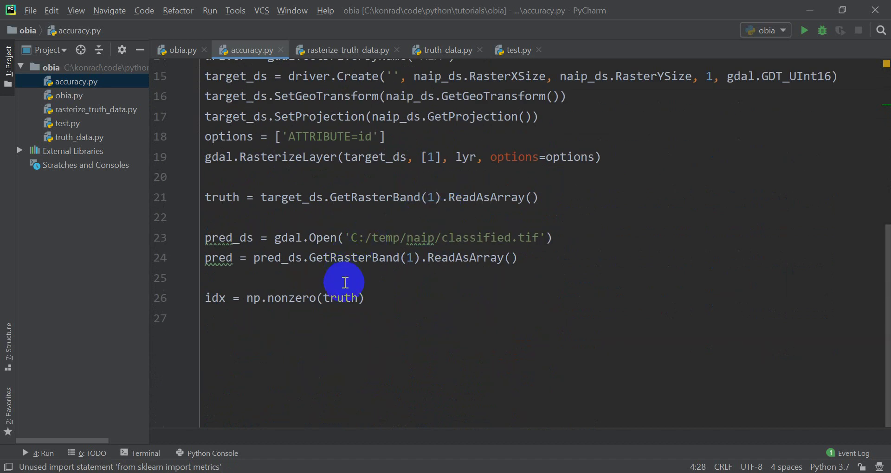
On line 28 write cm = metrics.confusion_matrix(truth[idx], pred[idx])
{"action": "left_click", "coordinate": [252, 317]}
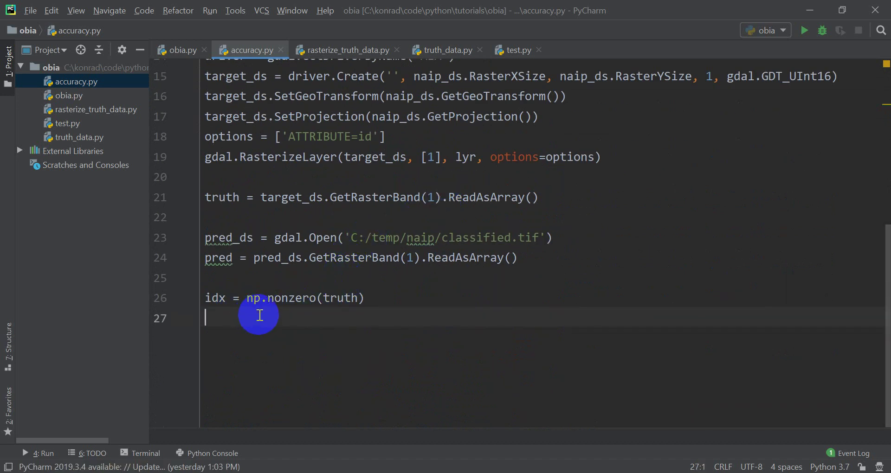
{"action": "key", "text": "Return"}
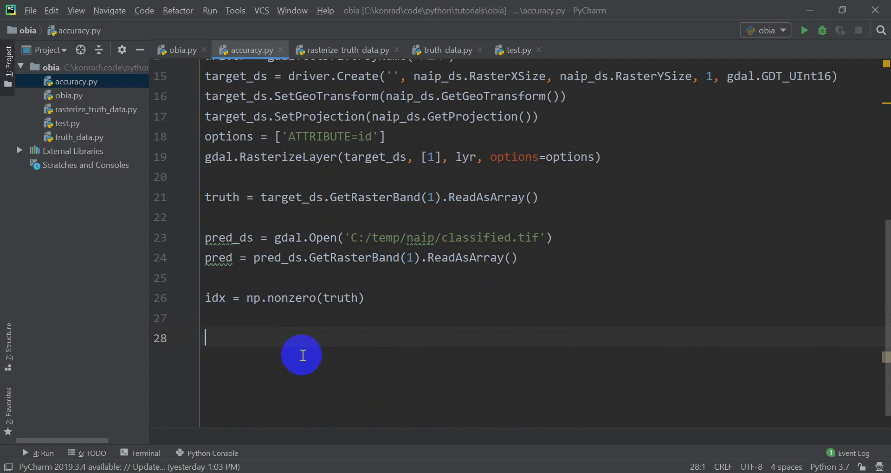
{"action": "left_click", "coordinate": [240, 335]}
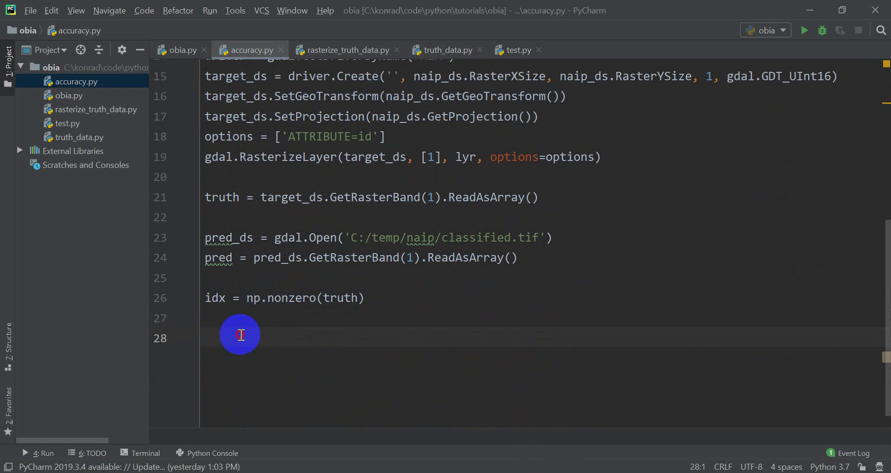
{"action": "type", "text": "cm"}
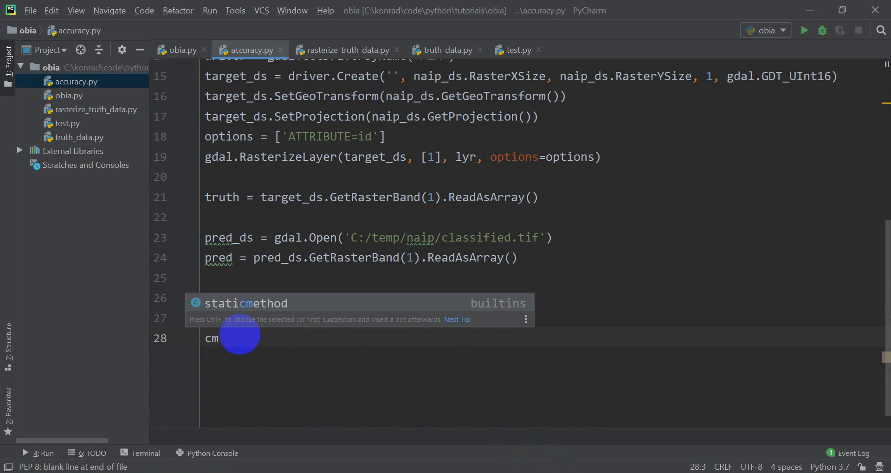
{"action": "type", "text": " = m"}
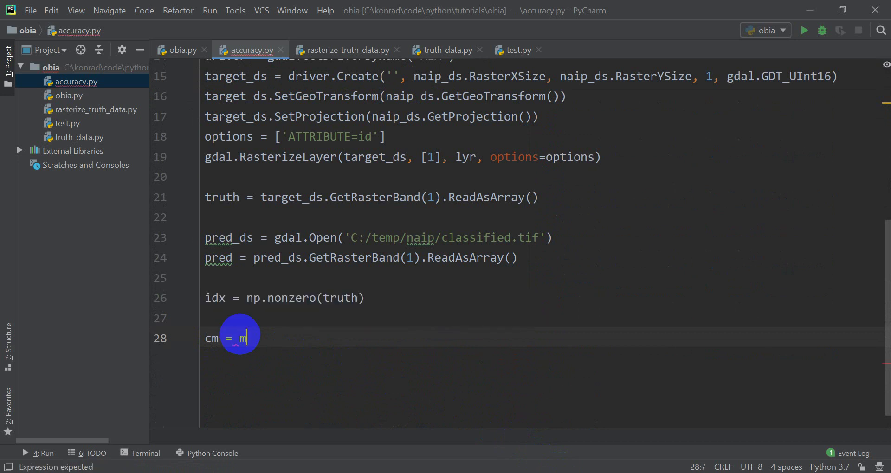
{"action": "type", "text": "etrics.con"}
{"action": "key", "text": "Return"}
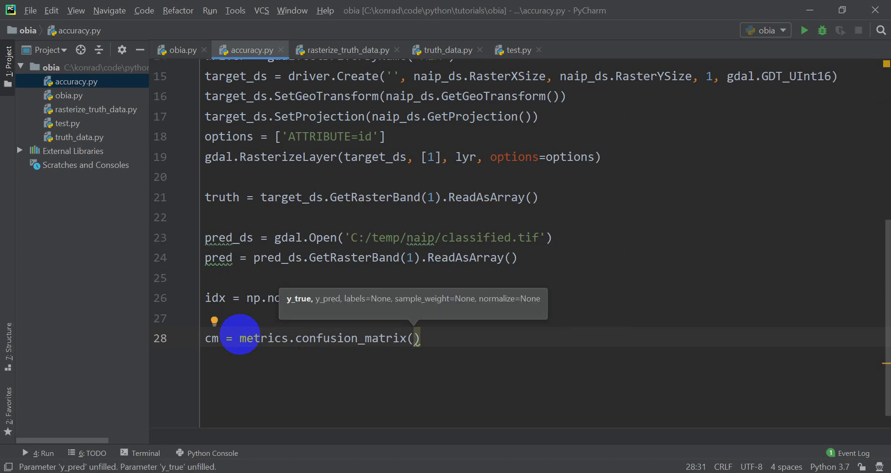
{"action": "type", "text": "tru"}
{"action": "key", "text": "Return"}
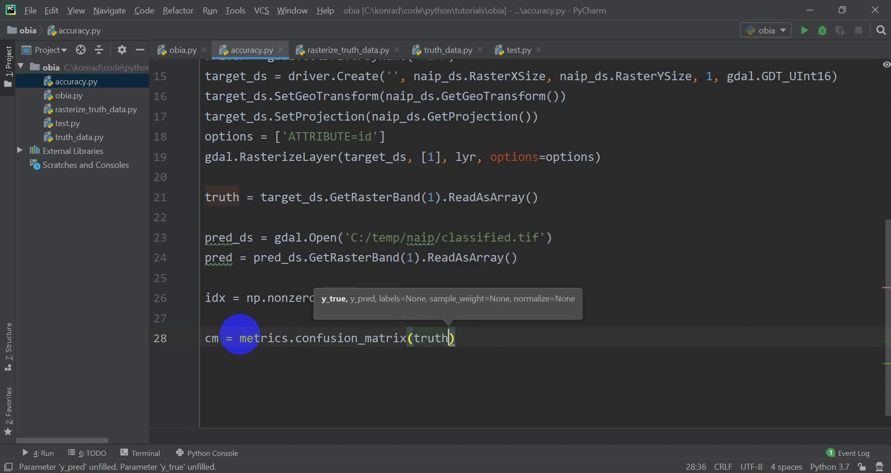
{"action": "type", "text": "[idx"}
{"action": "key", "text": "Escape"}
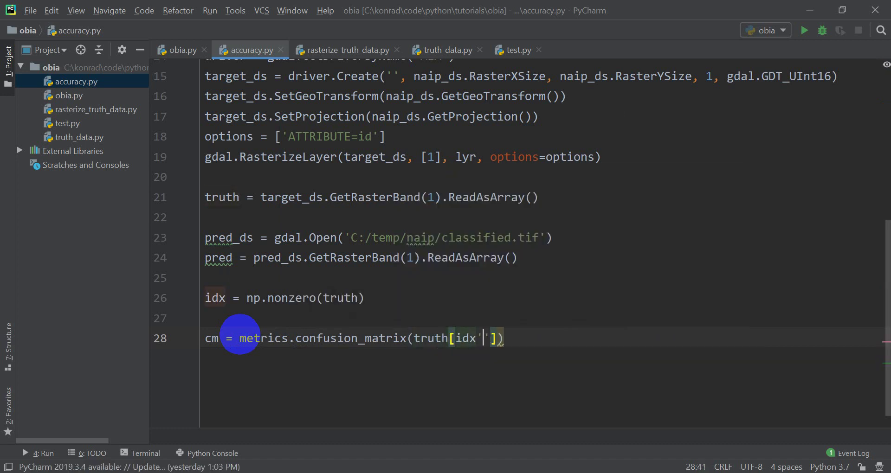
{"action": "type", "text": ", pred"}
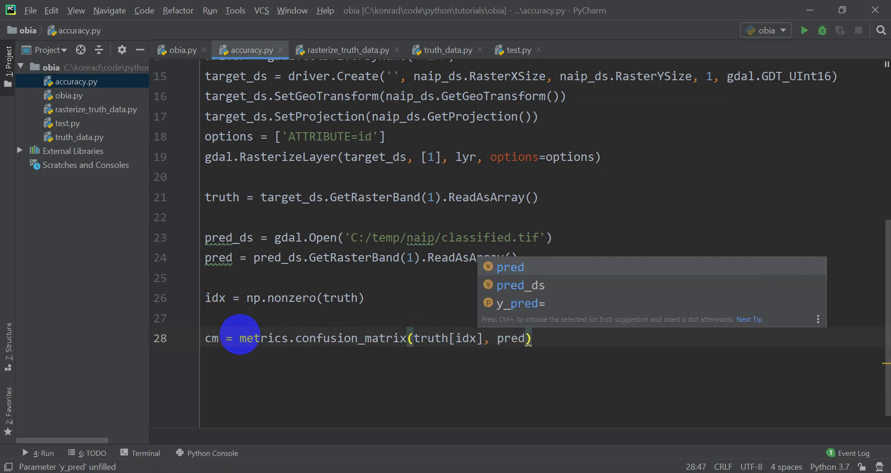
{"action": "type", "text": "[idx]"}
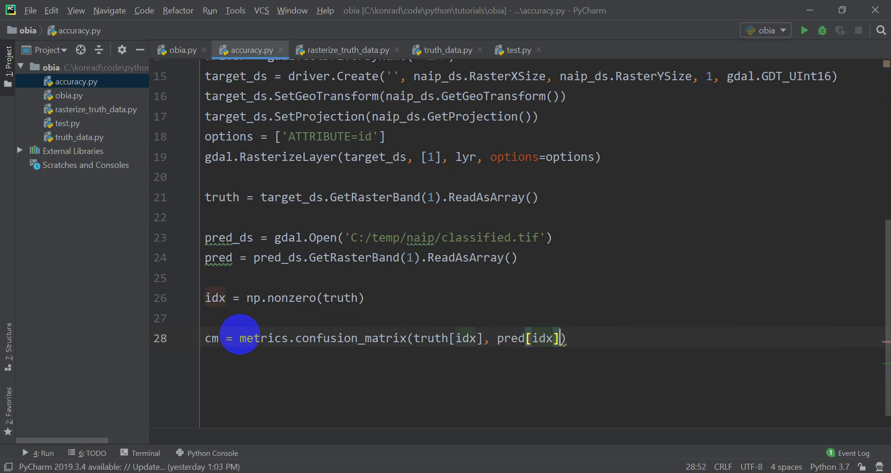
{"action": "type", "text": ")"}
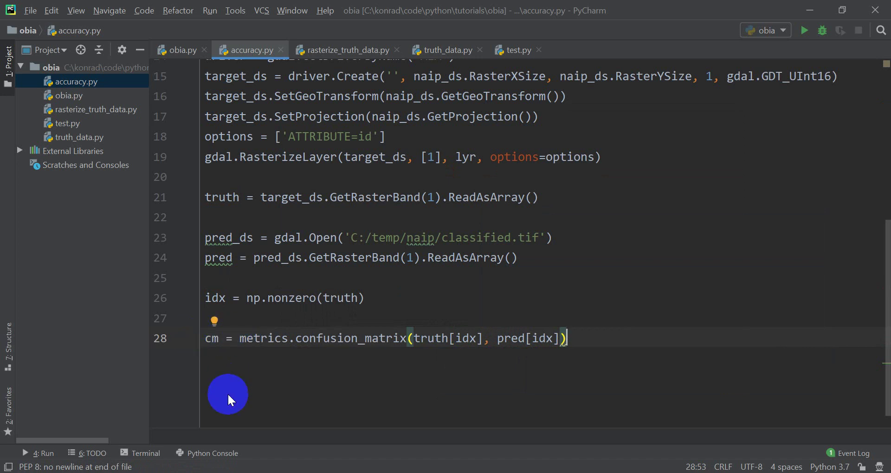
Add print(cm) after the confusion matrix line and launch a run, which executes obia.py
{"action": "left_click", "coordinate": [585, 341]}
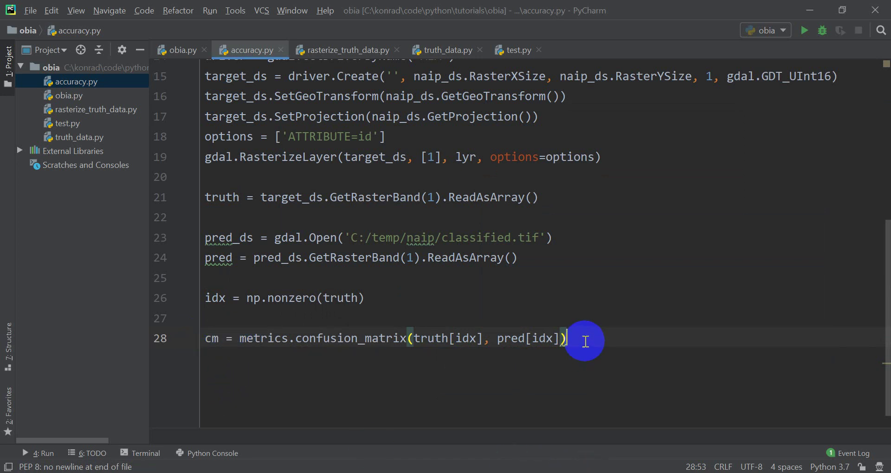
{"action": "key", "text": "Return"}
{"action": "key", "text": "Return"}
{"action": "type", "text": "print(cm)"}
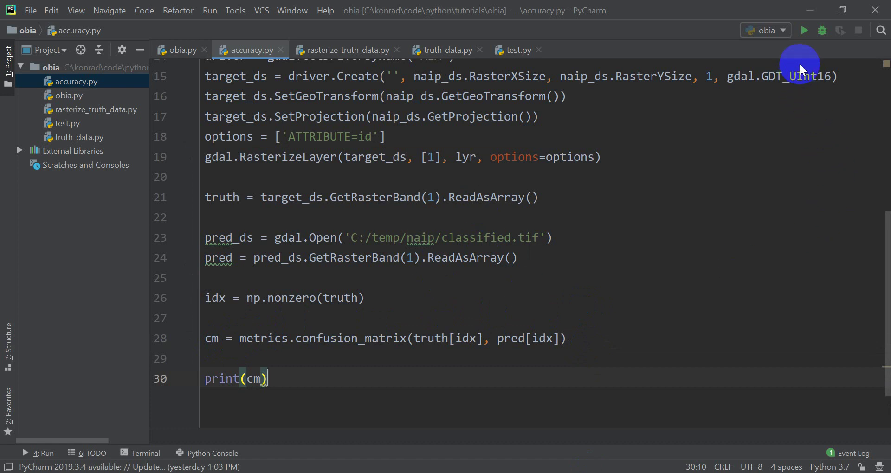
{"action": "left_click", "coordinate": [804, 30]}
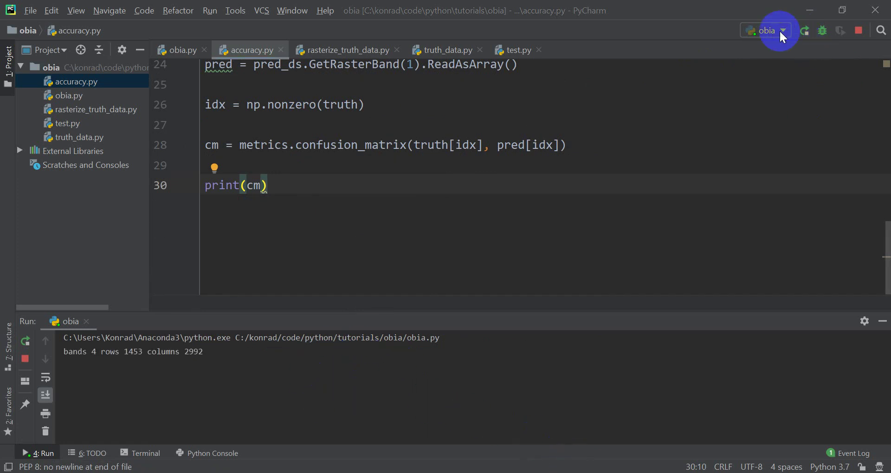
Stop the obia.py run and run the accuracy configuration, printing a 7×7 diagonal confusion matrix
{"action": "left_click", "coordinate": [858, 31]}
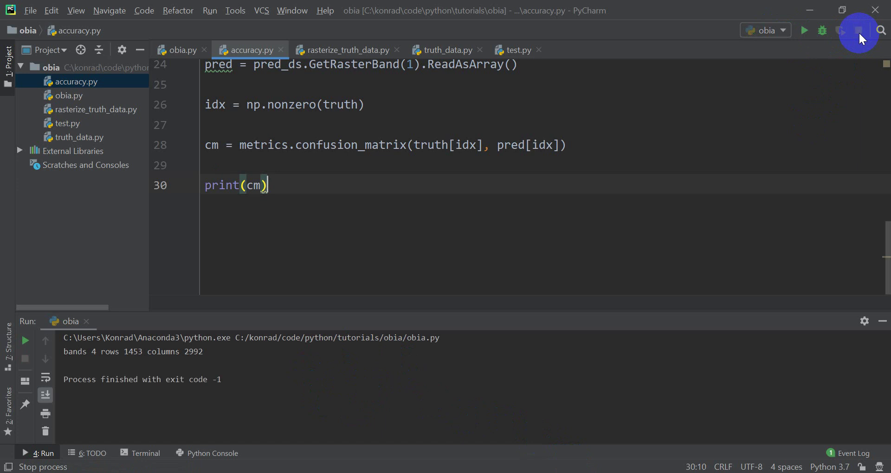
{"action": "left_click", "coordinate": [210, 13]}
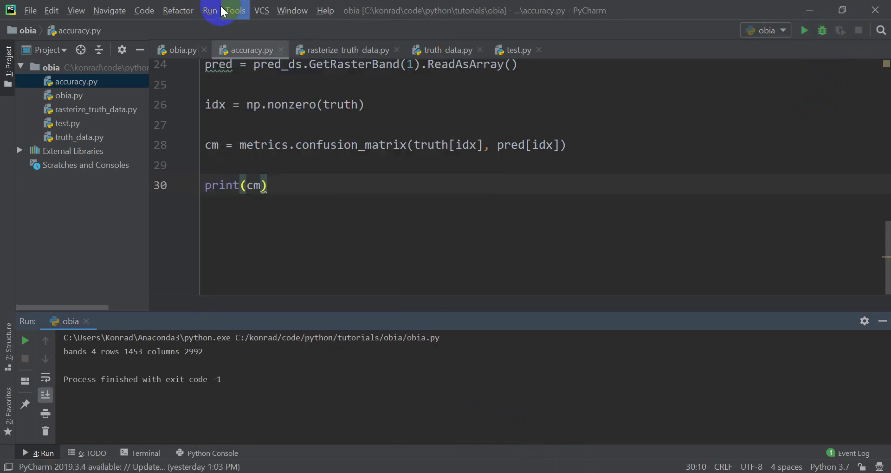
{"action": "left_click", "coordinate": [227, 72]}
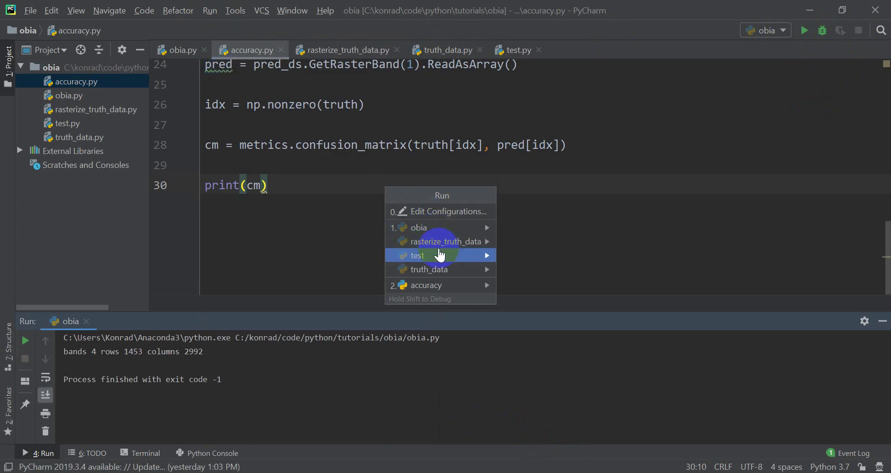
{"action": "left_click", "coordinate": [447, 284]}
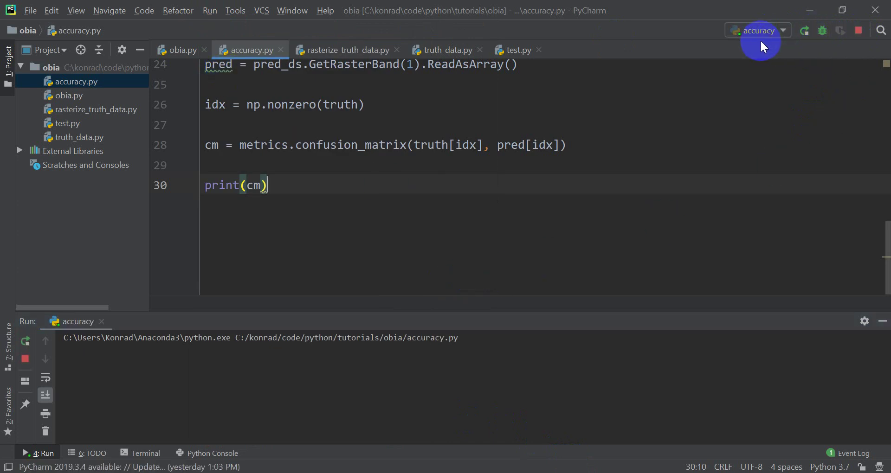
{"action": "scroll", "coordinate": [216, 391], "scroll_direction": "up", "scroll_amount": 2}
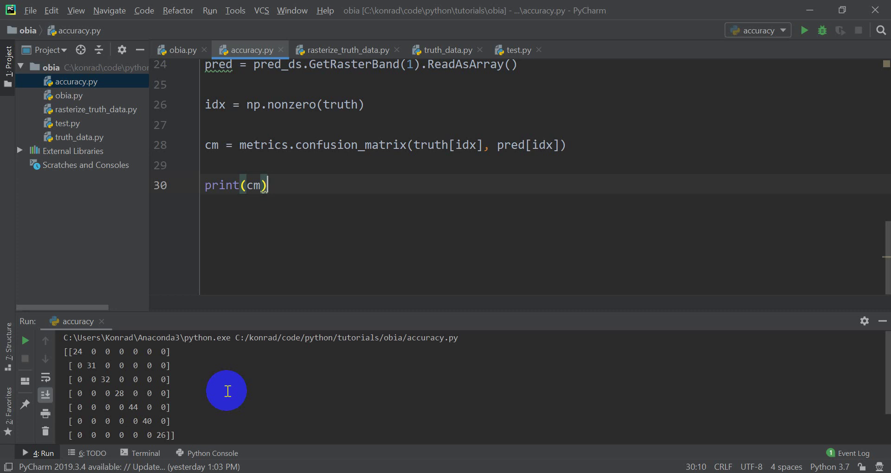
{"action": "scroll", "coordinate": [227, 391], "scroll_direction": "down", "scroll_amount": 2}
{"action": "scroll", "coordinate": [228, 391], "scroll_direction": "up", "scroll_amount": 2}
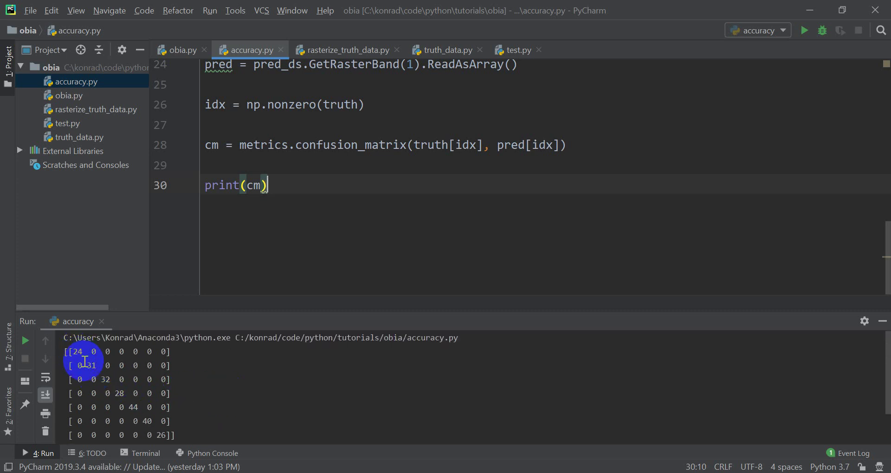
{"action": "left_click", "coordinate": [166, 435]}
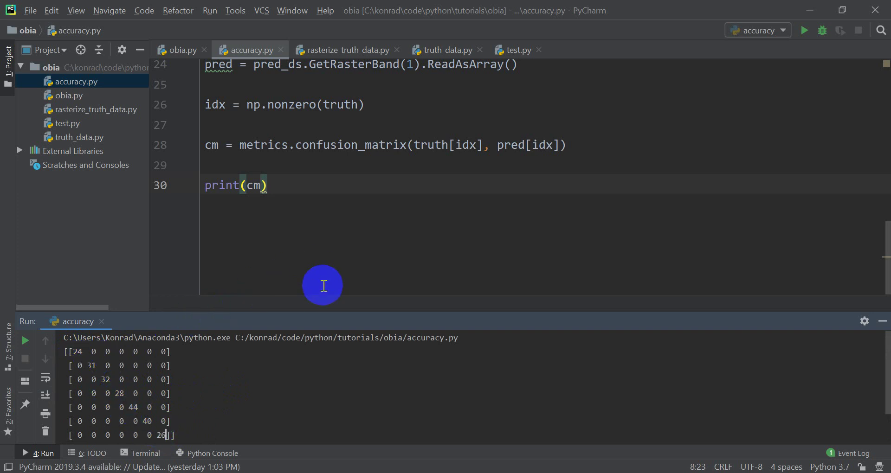
Change the line 11 shapefile path from train.shp to C:/temp/naip/test.shp
{"action": "scroll", "coordinate": [327, 246], "scroll_direction": "up", "scroll_amount": 1}
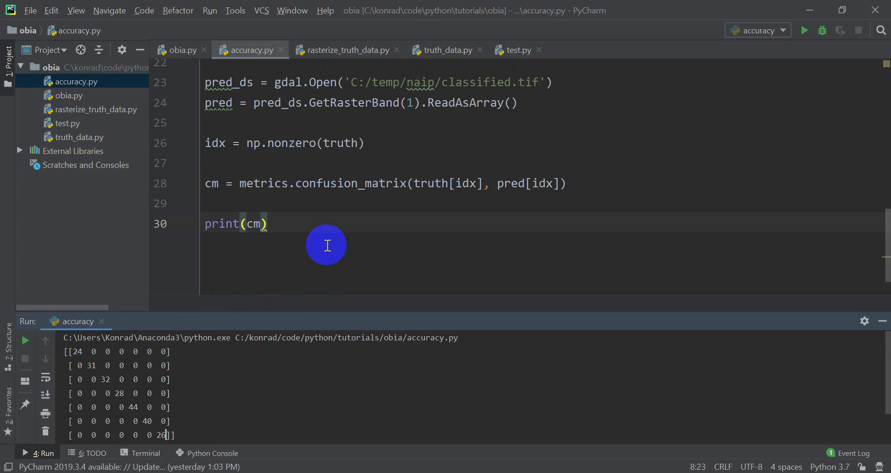
{"action": "scroll", "coordinate": [327, 246], "scroll_direction": "up", "scroll_amount": 1}
{"action": "scroll", "coordinate": [327, 246], "scroll_direction": "up", "scroll_amount": 1}
{"action": "scroll", "coordinate": [327, 246], "scroll_direction": "up", "scroll_amount": 1}
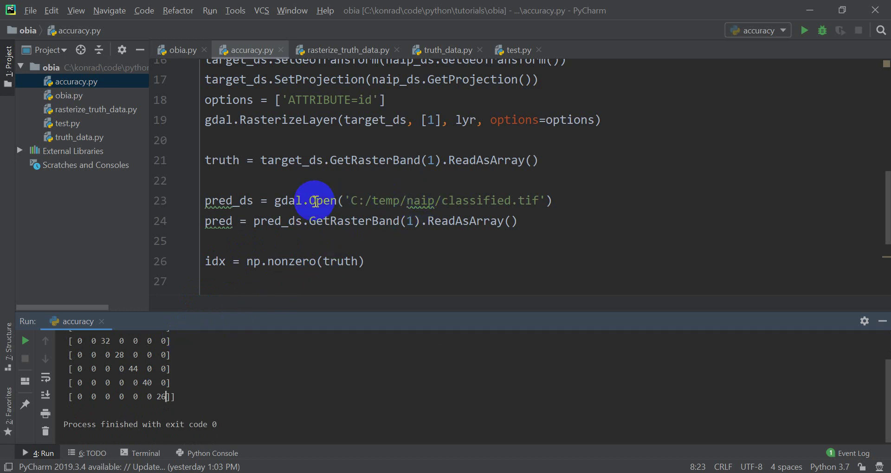
{"action": "scroll", "coordinate": [258, 188], "scroll_direction": "up", "scroll_amount": 2}
{"action": "scroll", "coordinate": [269, 185], "scroll_direction": "up", "scroll_amount": 3}
{"action": "scroll", "coordinate": [278, 184], "scroll_direction": "up", "scroll_amount": 1}
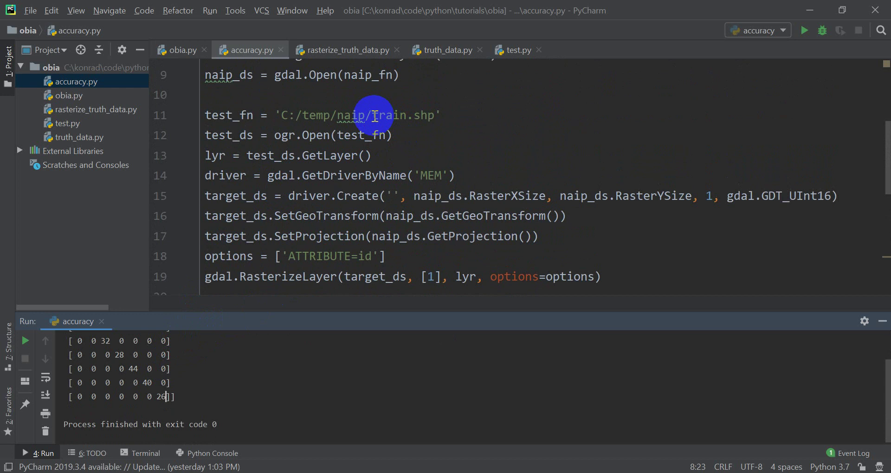
{"action": "left_click_drag", "start_coordinate": [406, 114], "coordinate": [374, 114]}
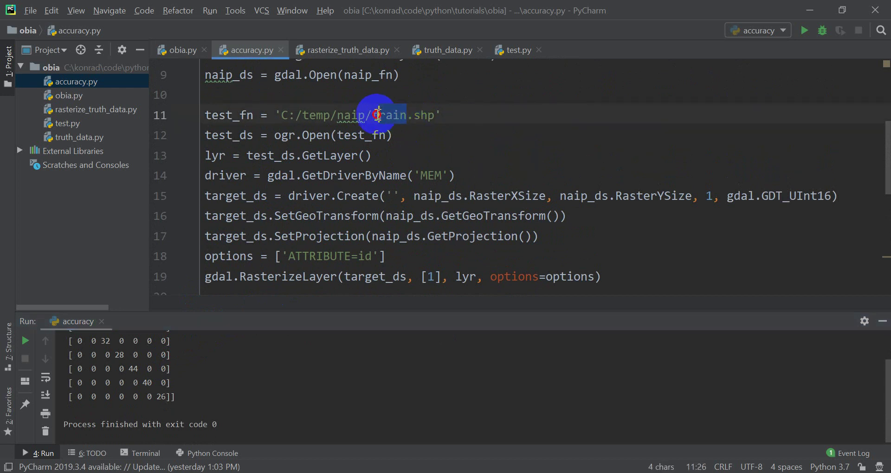
{"action": "type", "text": "test"}
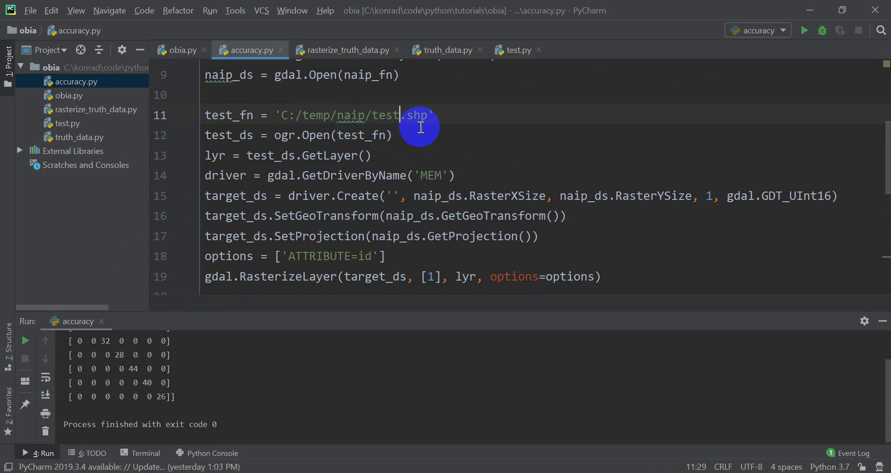
{"action": "scroll", "coordinate": [419, 125], "scroll_direction": "down", "scroll_amount": 1}
{"action": "scroll", "coordinate": [420, 128], "scroll_direction": "down", "scroll_amount": 2}
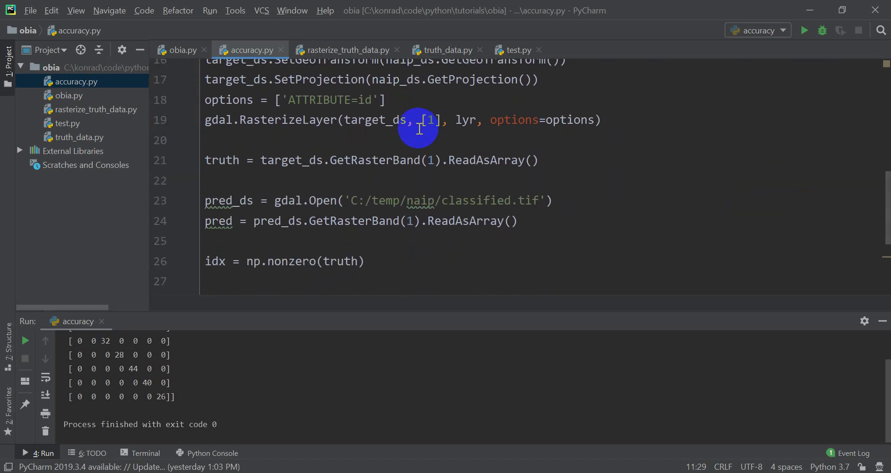
Rerun accuracy.py against test.shp and review the new matrix with off-diagonal errors
{"action": "left_click", "coordinate": [803, 30]}
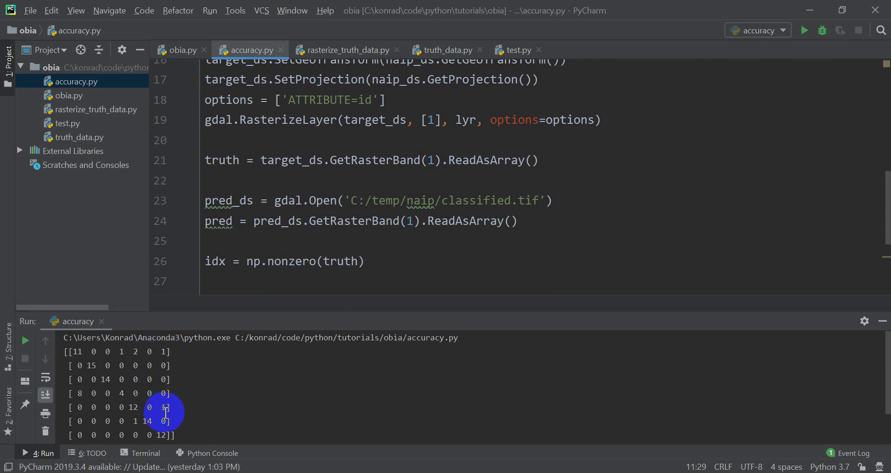
{"action": "scroll", "coordinate": [165, 408], "scroll_direction": "down", "scroll_amount": 1}
{"action": "scroll", "coordinate": [165, 413], "scroll_direction": "up", "scroll_amount": 1}
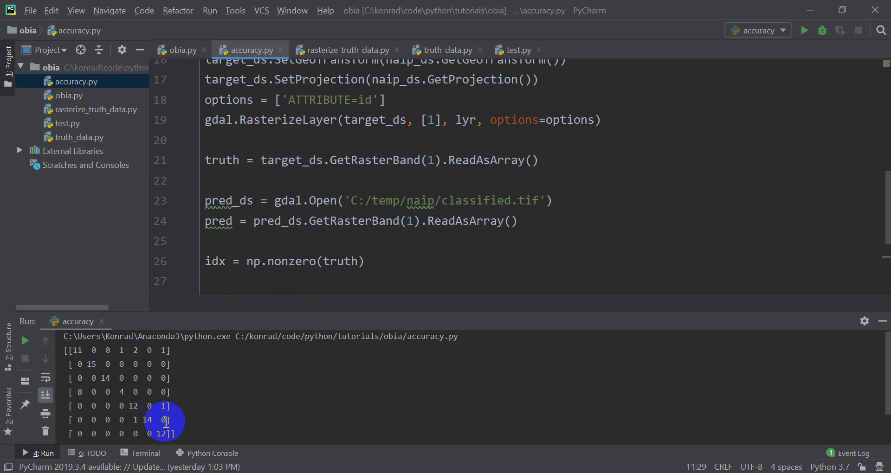
Hide the Run output and add accuracy = cm.diagonal() / cm.sum(axis=0) after print(cm)
{"action": "scroll", "coordinate": [381, 273], "scroll_direction": "down", "scroll_amount": 1}
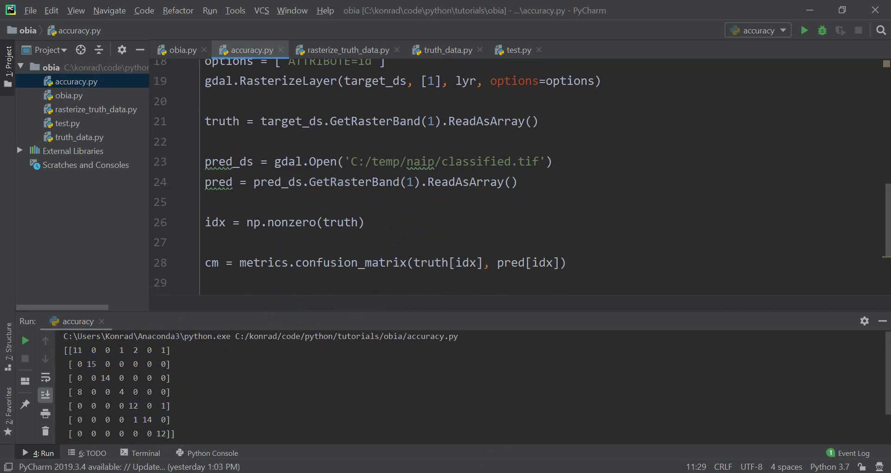
{"action": "left_click_drag", "start_coordinate": [379, 311], "coordinate": [380, 458]}
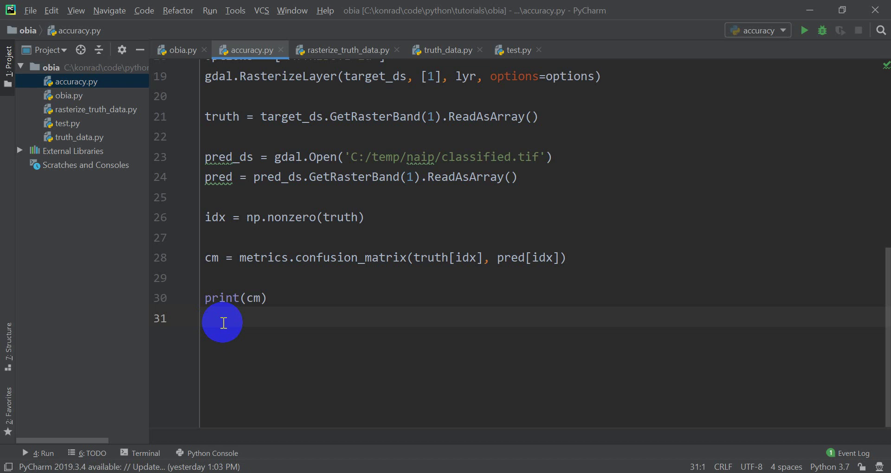
{"action": "key", "text": "Return"}
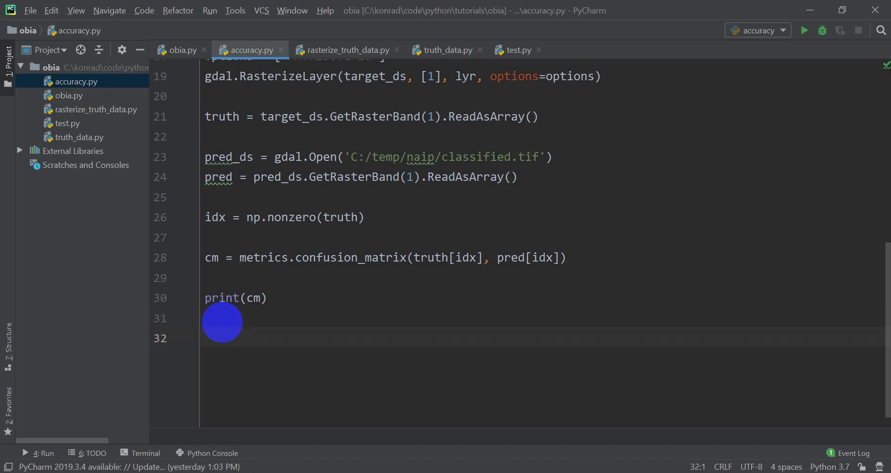
{"action": "type", "text": "accu"}
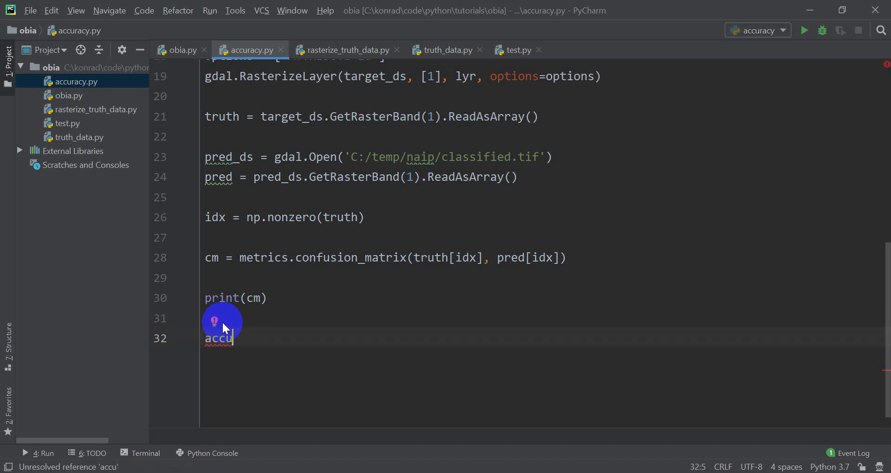
{"action": "type", "text": "racy = "}
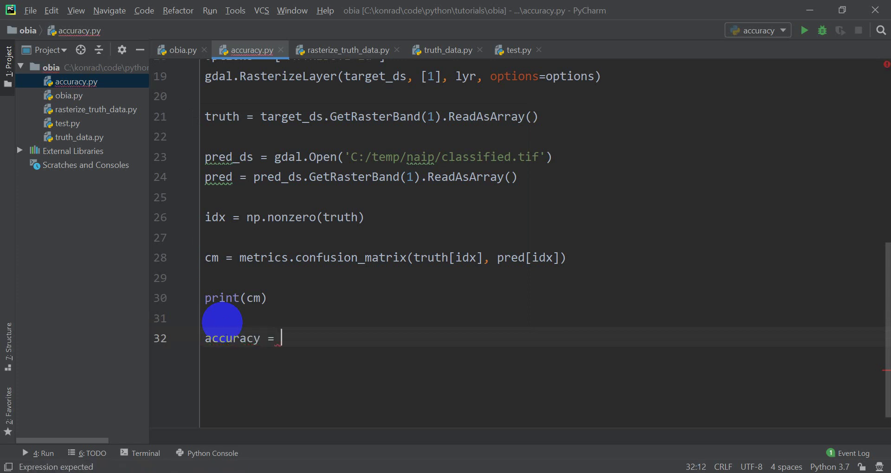
{"action": "type", "text": "cm.diagonal() /"}
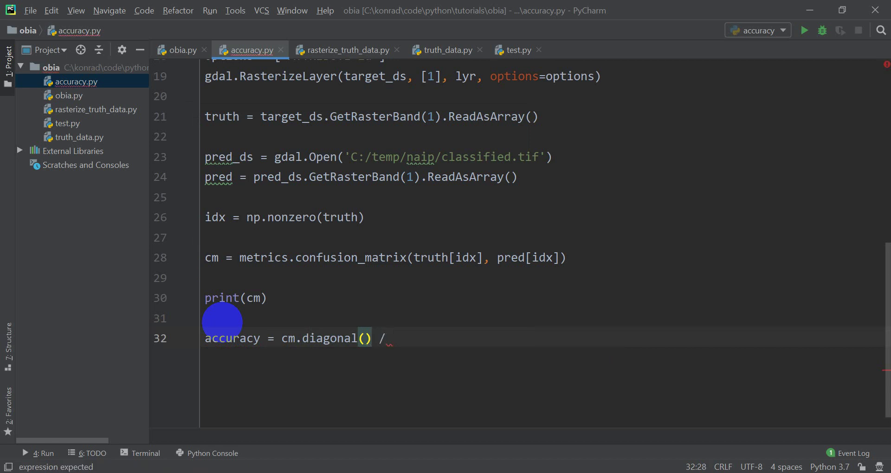
{"action": "type", "text": "cm"}
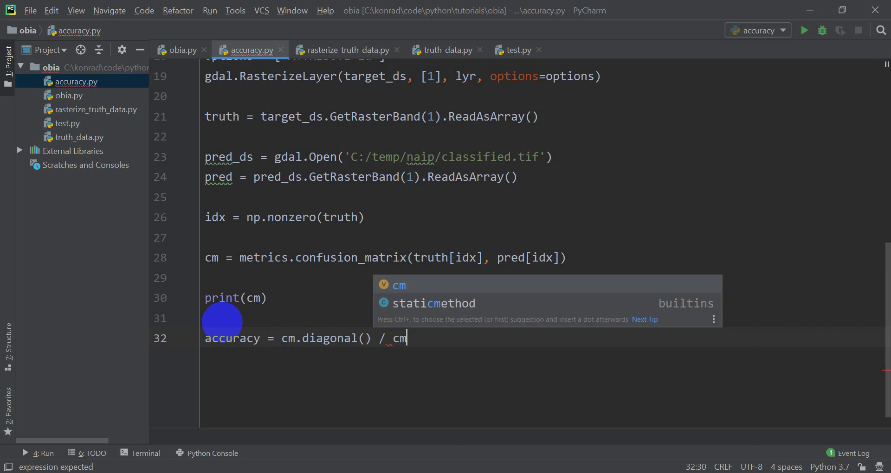
{"action": "type", "text": ".sum(axis=0"}
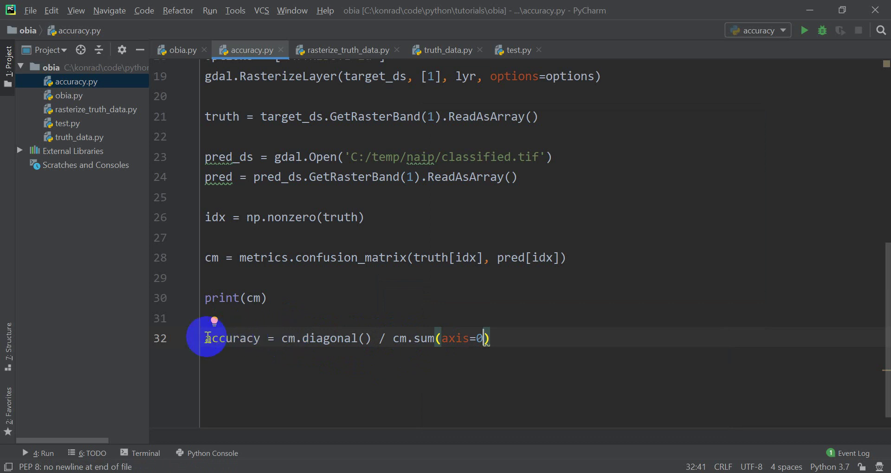
Insert print(cm.diagonal()) and print(cm.sum(axis=0)) above the accuracy line
{"action": "left_click_drag", "start_coordinate": [205, 338], "coordinate": [212, 338]}
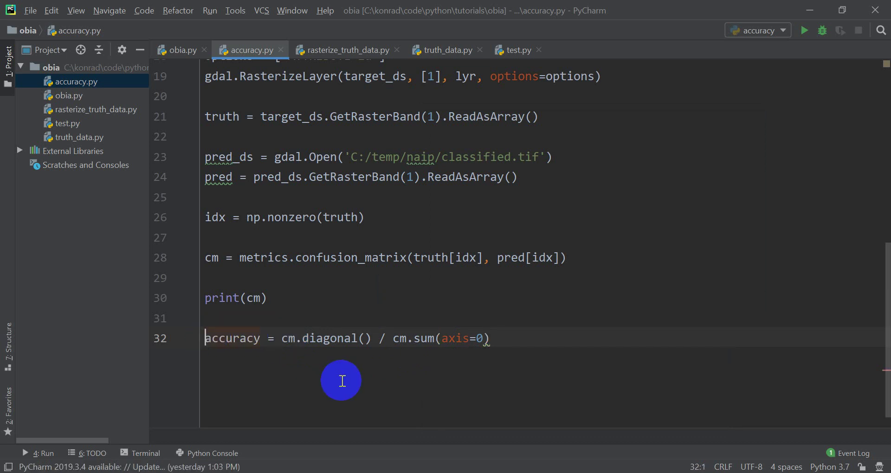
{"action": "key", "text": "Return"}
{"action": "key", "text": "Up"}
{"action": "key", "text": "Return"}
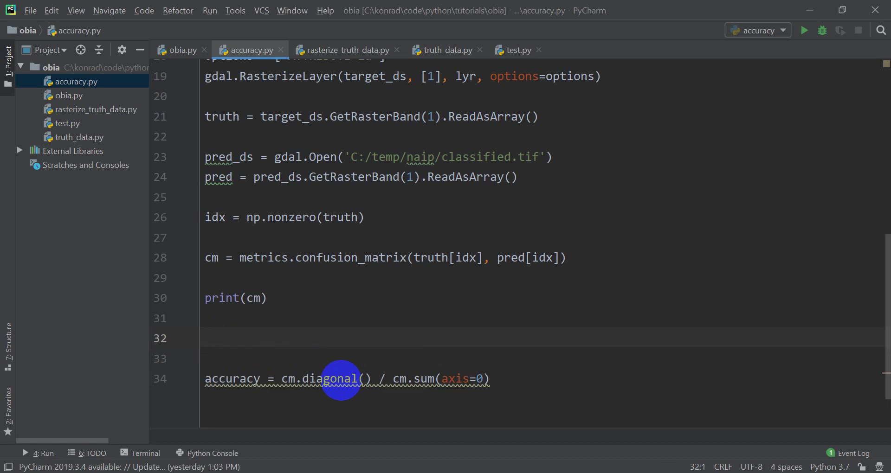
{"action": "type", "text": "print"}
{"action": "key", "text": "Return"}
{"action": "type", "text": "print(cm.dia"}
{"action": "key", "text": "Return"}
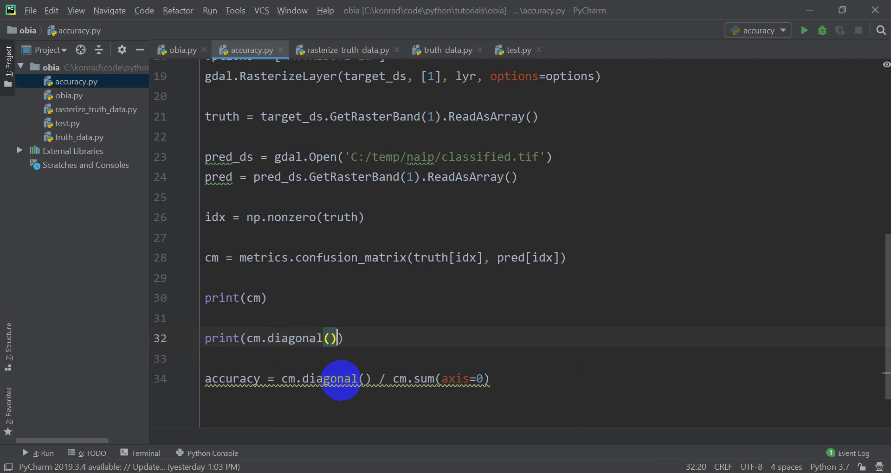
{"action": "key", "text": "shift+Return"}
{"action": "type", "text": "print"}
{"action": "key", "text": "Return"}
{"action": "type", "text": "print(cm.su"}
{"action": "key", "text": "Return"}
{"action": "type", "text": "axis=0"}
Add print(accuracy) below the accuracy line
{"action": "scroll", "coordinate": [412, 404], "scroll_direction": "down", "scroll_amount": 2}
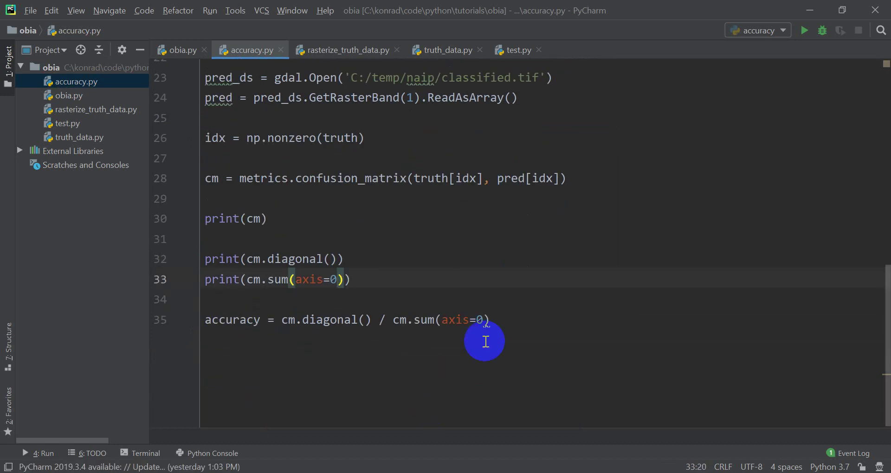
{"action": "left_click", "coordinate": [503, 320]}
{"action": "key", "text": "Return"}
{"action": "type", "text": "print(acco"}
{"action": "key", "text": "Return"}
{"action": "type", "text": ")"}
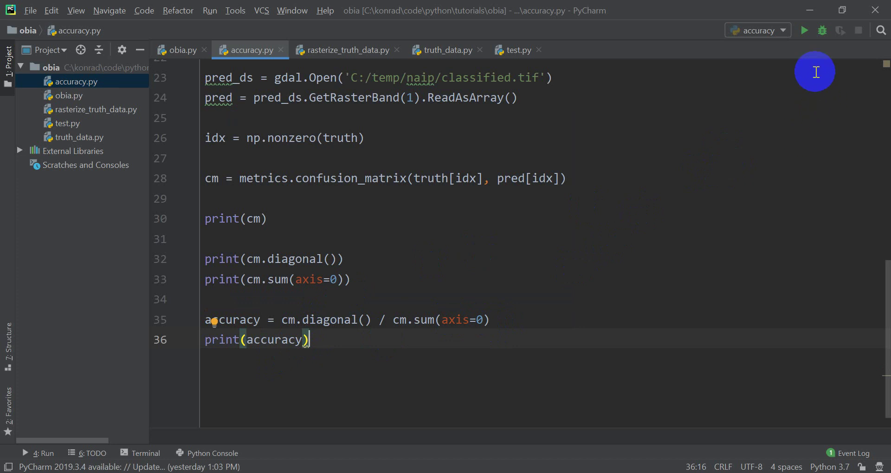
Run accuracy.py and review the per-class accuracies 0.57894737, 1, 1, 0.8, 0.8, 1, 0.85714286
{"action": "left_click", "coordinate": [802, 29]}
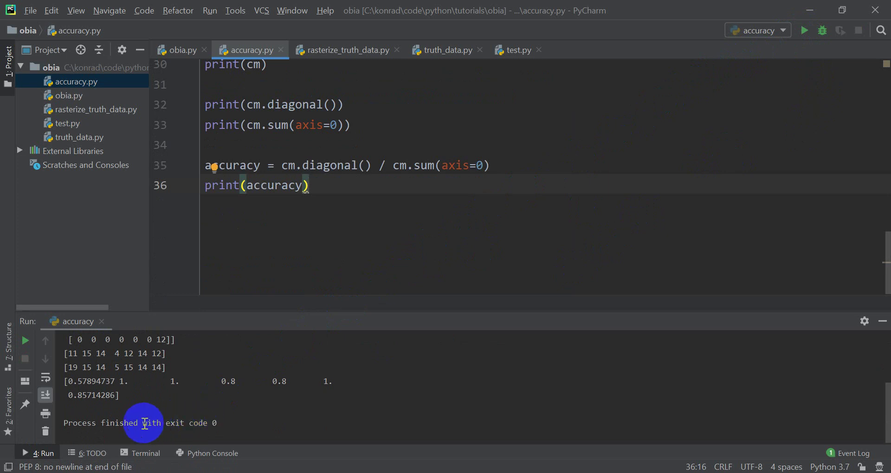
{"action": "scroll", "coordinate": [132, 419], "scroll_direction": "up", "scroll_amount": 1}
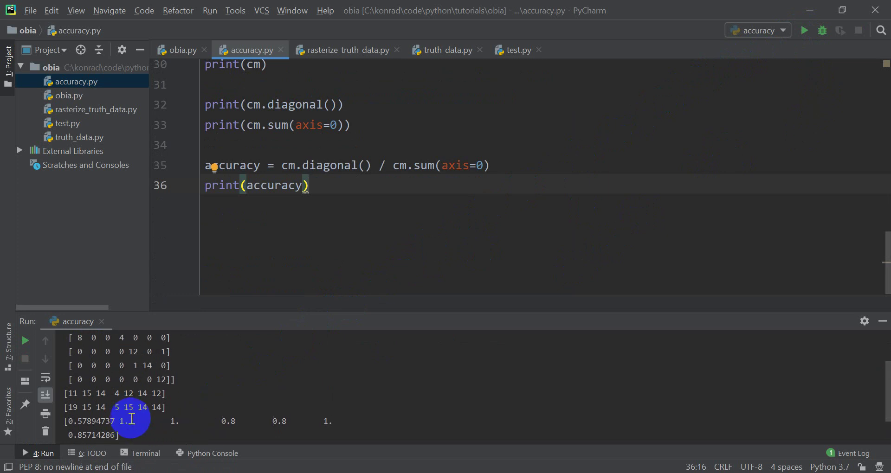
{"action": "scroll", "coordinate": [123, 418], "scroll_direction": "up", "scroll_amount": 2}
{"action": "scroll", "coordinate": [75, 368], "scroll_direction": "down", "scroll_amount": 2}
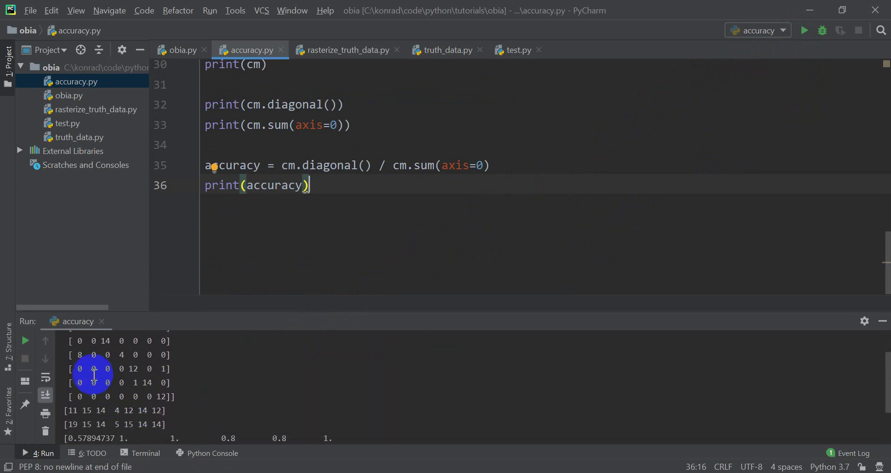
{"action": "scroll", "coordinate": [83, 368], "scroll_direction": "up", "scroll_amount": 2}
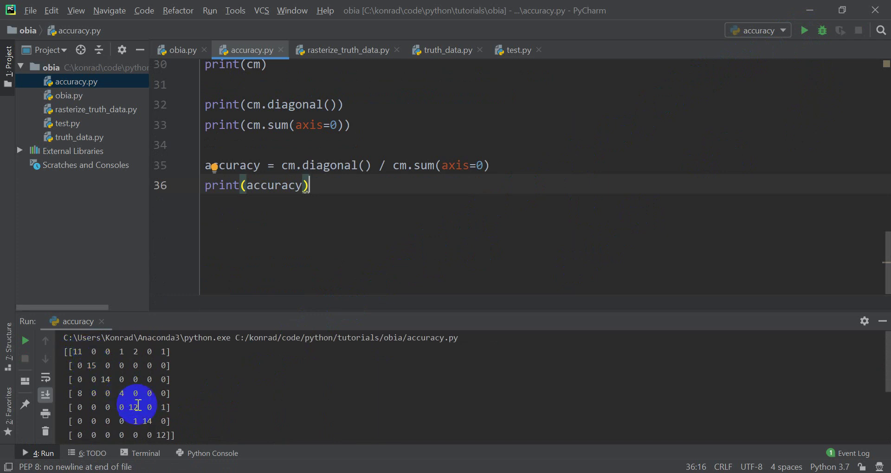
{"action": "scroll", "coordinate": [164, 425], "scroll_direction": "down", "scroll_amount": 1}
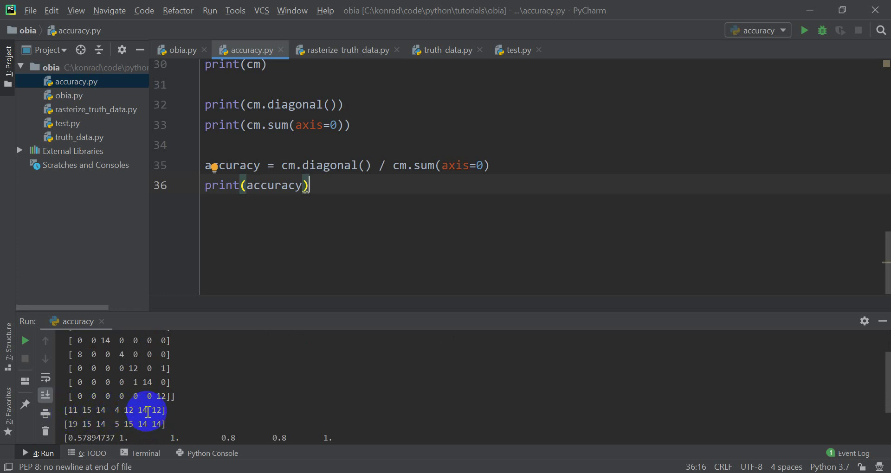
{"action": "scroll", "coordinate": [162, 413], "scroll_direction": "down", "scroll_amount": 1}
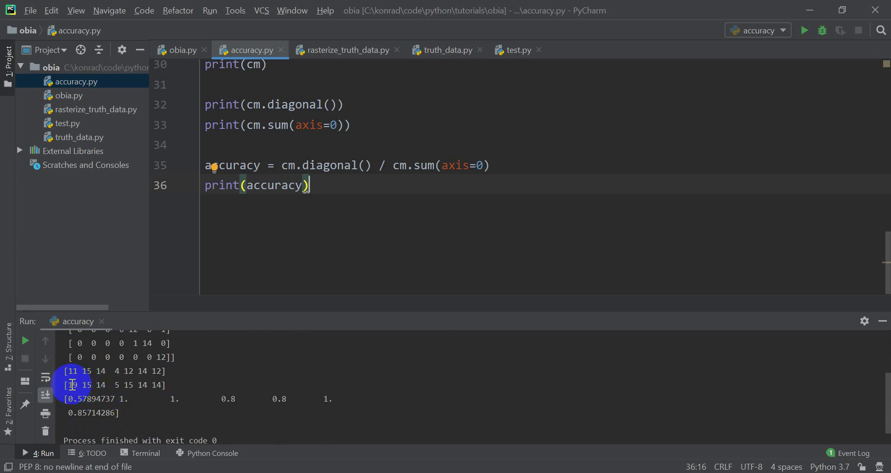
{"action": "scroll", "coordinate": [73, 385], "scroll_direction": "up", "scroll_amount": 1}
{"action": "scroll", "coordinate": [79, 384], "scroll_direction": "up", "scroll_amount": 1}
{"action": "scroll", "coordinate": [81, 383], "scroll_direction": "down", "scroll_amount": 1}
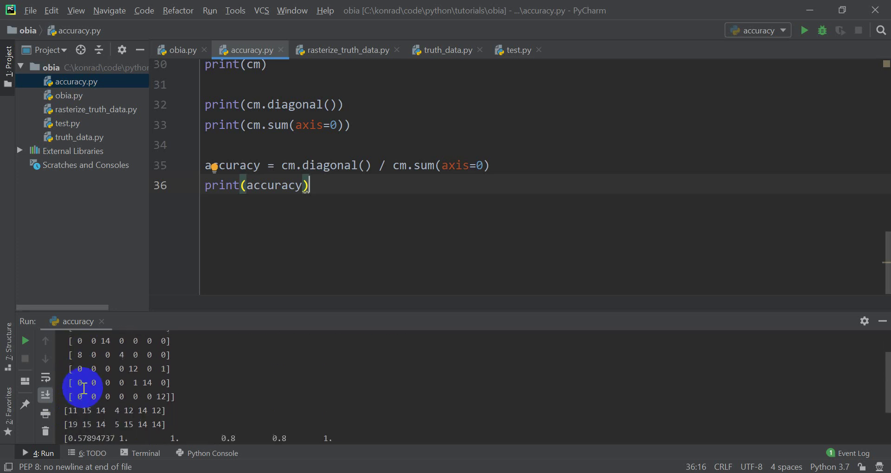
{"action": "scroll", "coordinate": [77, 418], "scroll_direction": "up", "scroll_amount": 1}
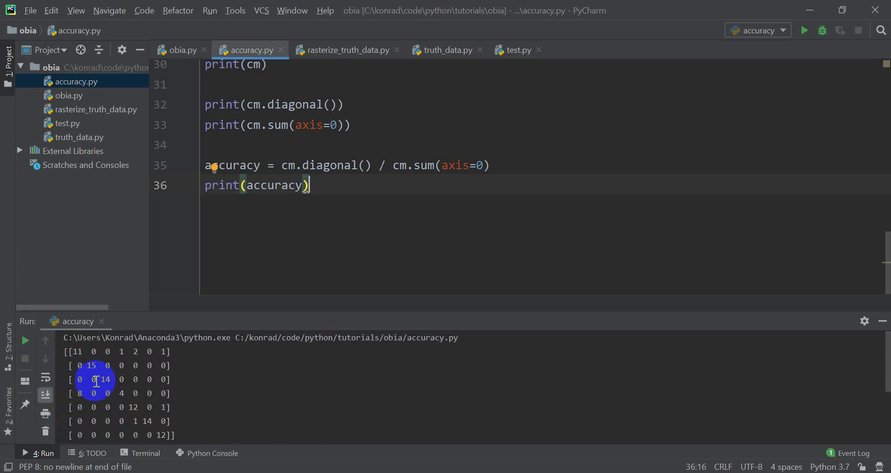
{"action": "scroll", "coordinate": [95, 385], "scroll_direction": "down", "scroll_amount": 1}
{"action": "scroll", "coordinate": [90, 419], "scroll_direction": "up", "scroll_amount": 1}
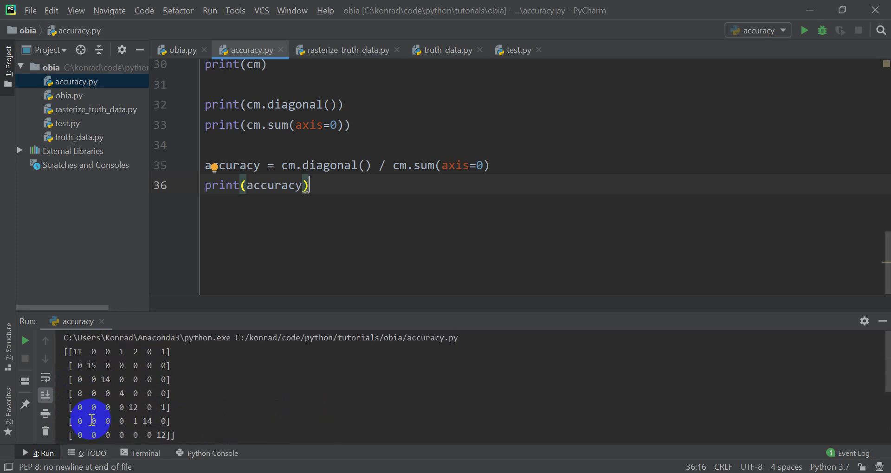
{"action": "scroll", "coordinate": [111, 380], "scroll_direction": "down", "scroll_amount": 1}
{"action": "scroll", "coordinate": [106, 419], "scroll_direction": "up", "scroll_amount": 1}
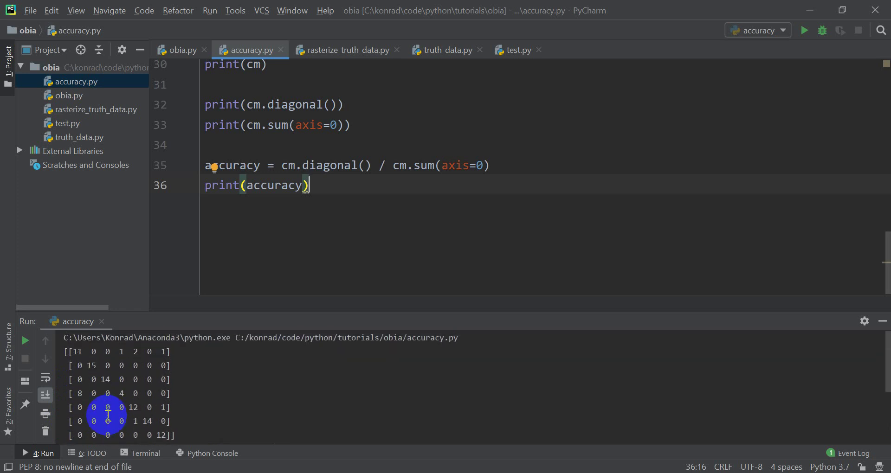
{"action": "scroll", "coordinate": [124, 367], "scroll_direction": "down", "scroll_amount": 1}
{"action": "scroll", "coordinate": [124, 362], "scroll_direction": "down", "scroll_amount": 1}
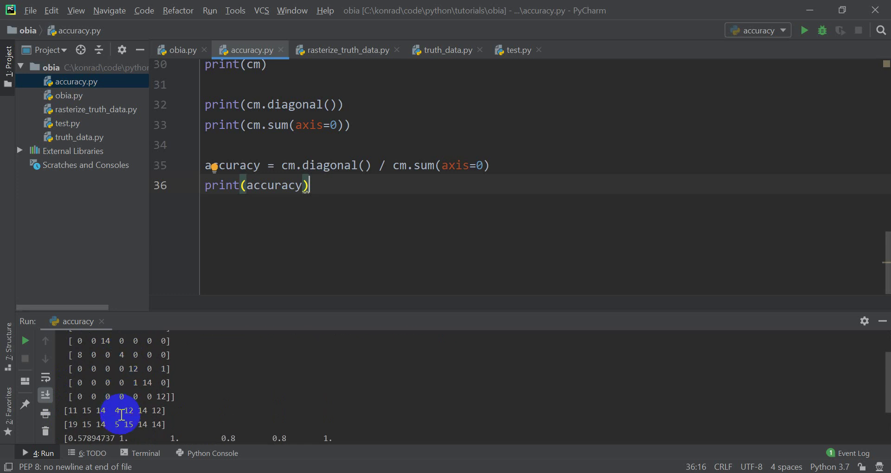
{"action": "scroll", "coordinate": [135, 385], "scroll_direction": "up", "scroll_amount": 1}
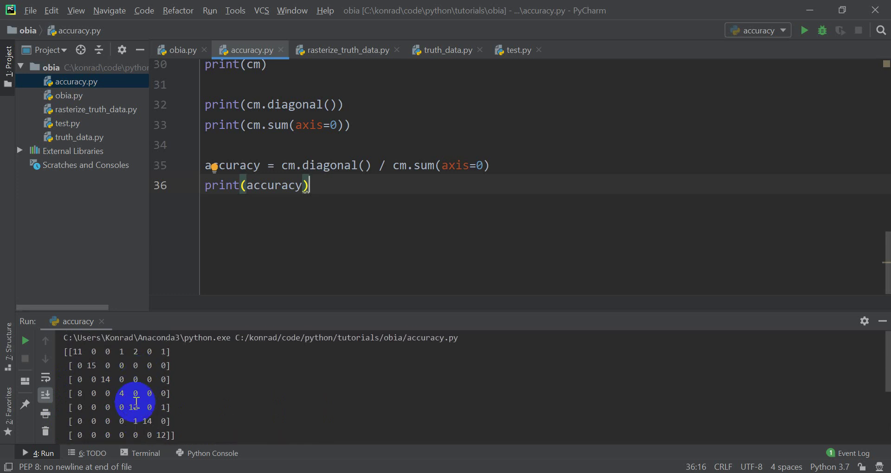
{"action": "scroll", "coordinate": [137, 371], "scroll_direction": "down", "scroll_amount": 1}
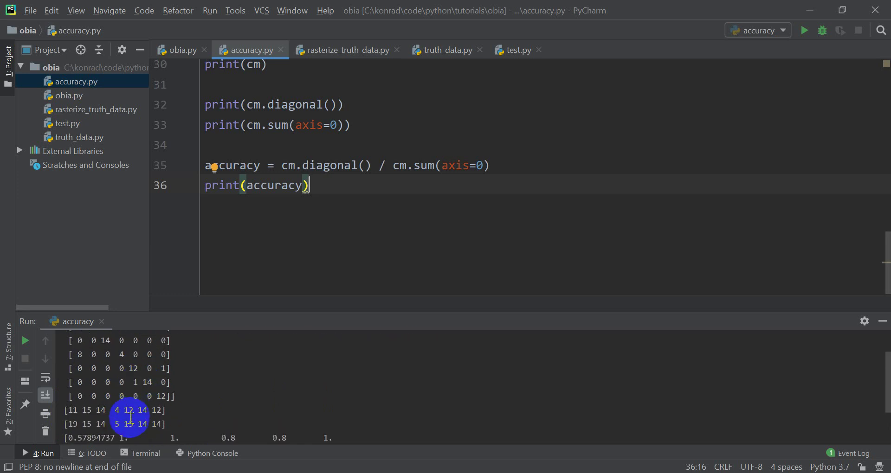
{"action": "scroll", "coordinate": [142, 392], "scroll_direction": "down", "scroll_amount": 1}
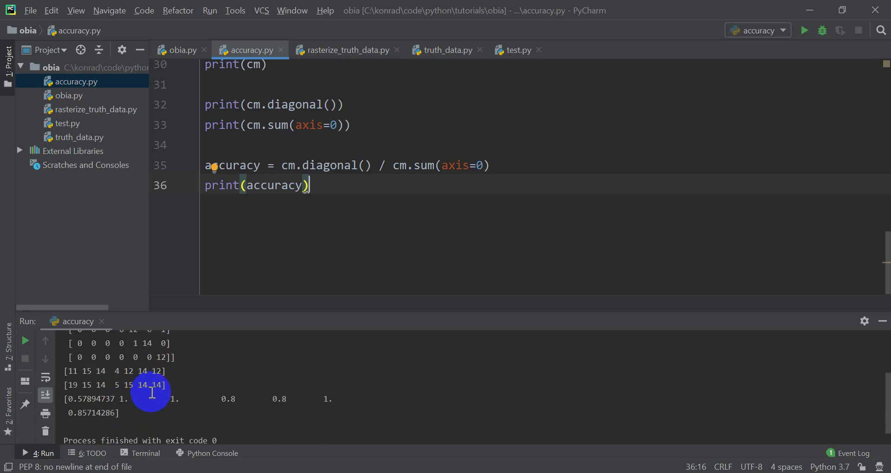
{"action": "scroll", "coordinate": [139, 396], "scroll_direction": "down", "scroll_amount": 1}
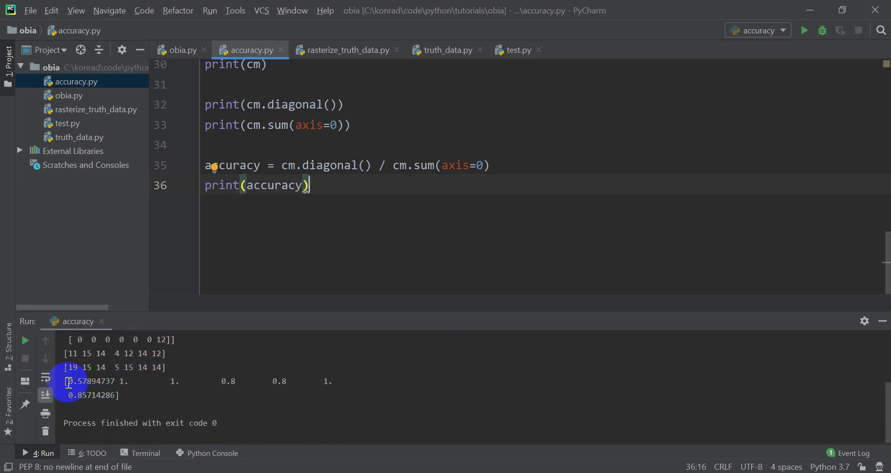
{"action": "left_click_drag", "start_coordinate": [68, 381], "coordinate": [113, 381]}
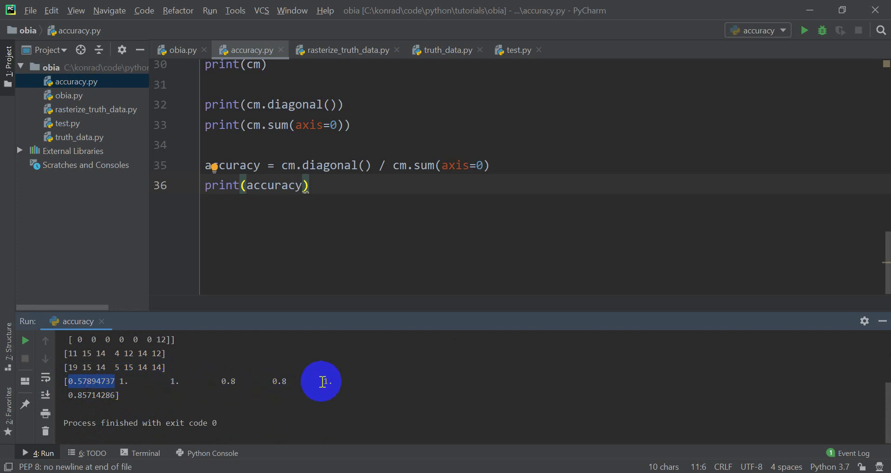
{"action": "left_click", "coordinate": [132, 394]}
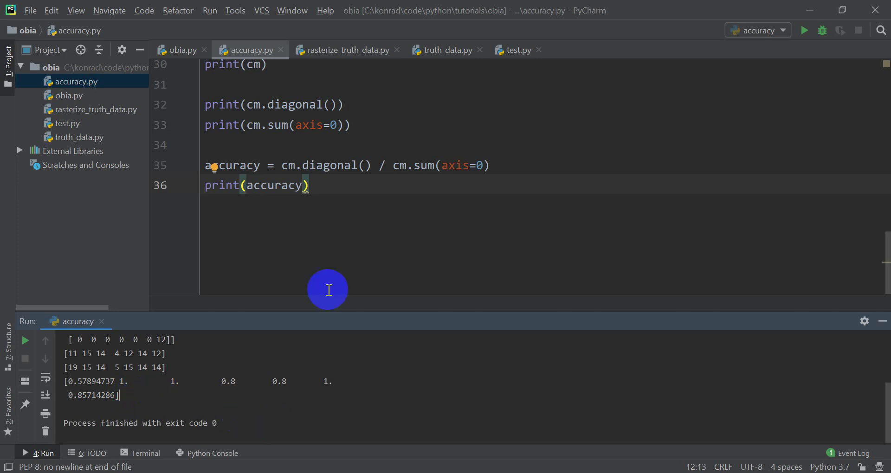
Insert a new blank line above print(cm) at line 29 of accuracy.py
{"action": "scroll", "coordinate": [309, 187], "scroll_direction": "up", "scroll_amount": 2}
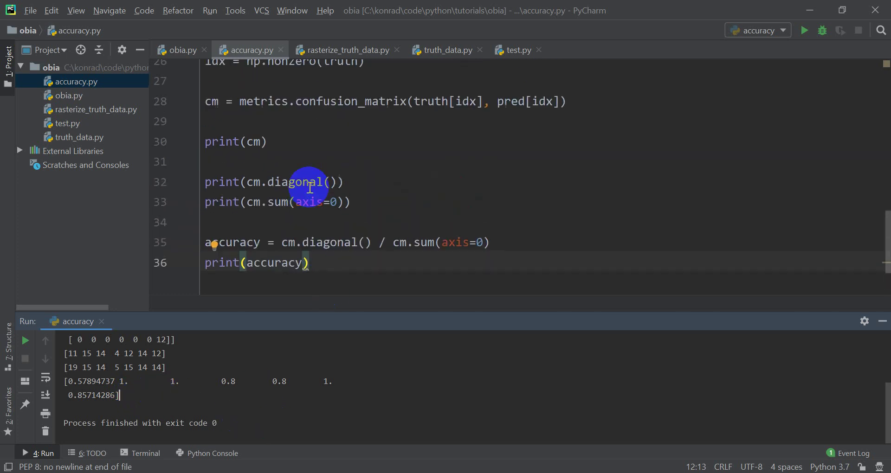
{"action": "scroll", "coordinate": [309, 187], "scroll_direction": "up", "scroll_amount": 1}
{"action": "scroll", "coordinate": [309, 187], "scroll_direction": "up", "scroll_amount": 1}
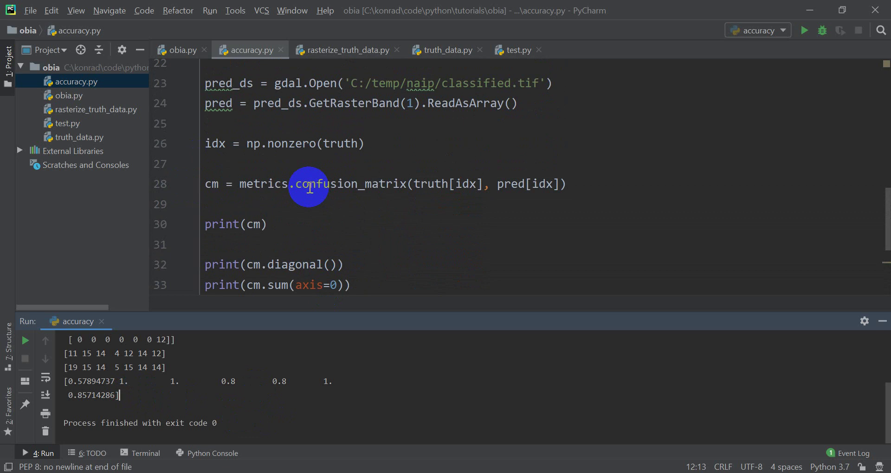
{"action": "scroll", "coordinate": [308, 187], "scroll_direction": "up", "scroll_amount": 1}
{"action": "scroll", "coordinate": [309, 187], "scroll_direction": "down", "scroll_amount": 1}
{"action": "scroll", "coordinate": [309, 187], "scroll_direction": "down", "scroll_amount": 1}
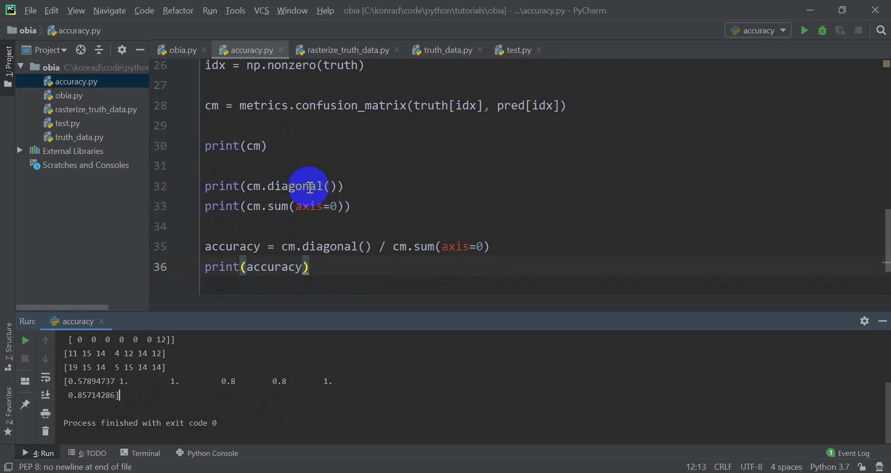
{"action": "left_click", "coordinate": [209, 145]}
{"action": "left_click", "coordinate": [217, 128]}
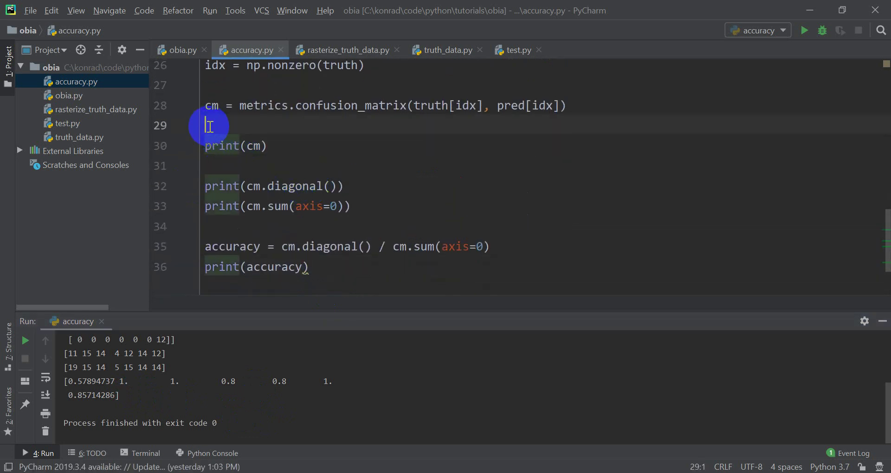
{"action": "key", "text": "Return"}
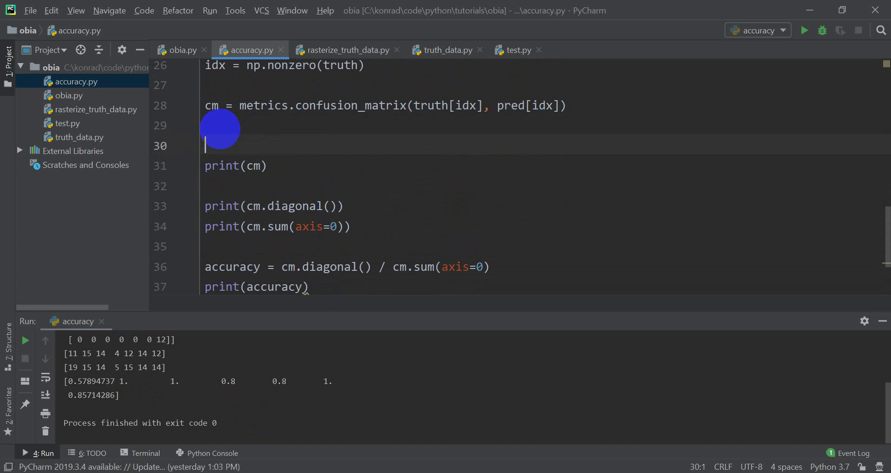
Enter the '# pixel accuracy' comment and collapse the Run output panel
{"action": "type", "text": "# pixel accuracy"}
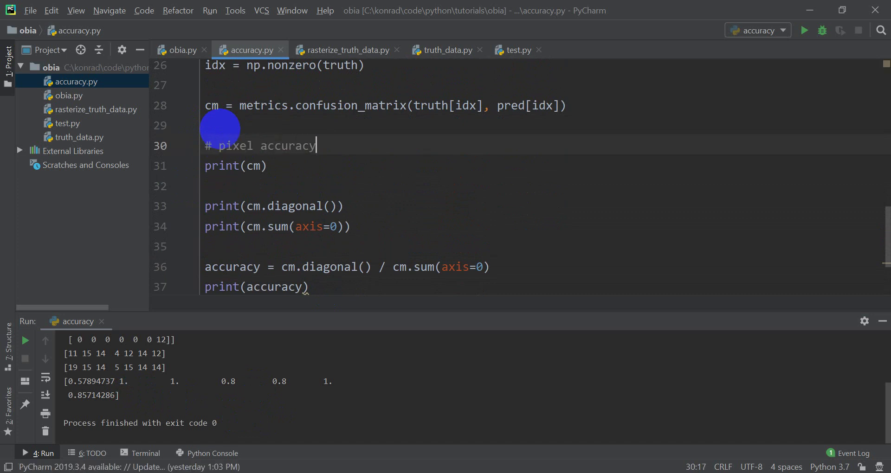
{"action": "scroll", "coordinate": [246, 148], "scroll_direction": "down", "scroll_amount": 2}
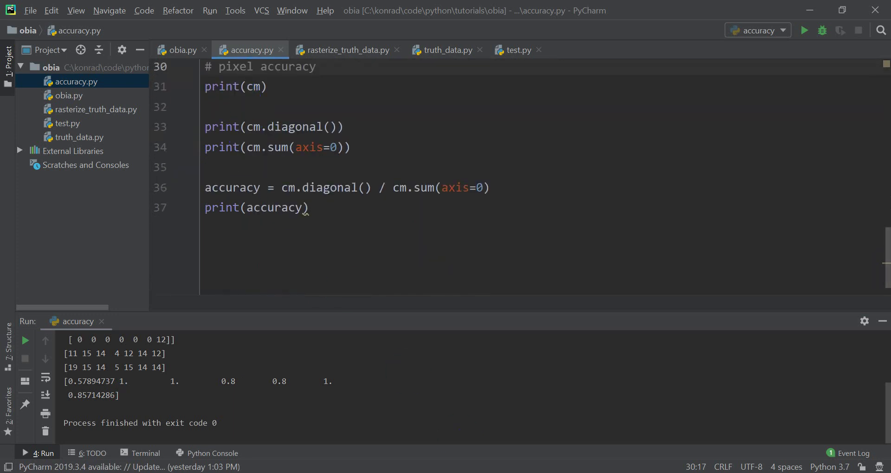
{"action": "left_click_drag", "start_coordinate": [379, 312], "coordinate": [378, 464]}
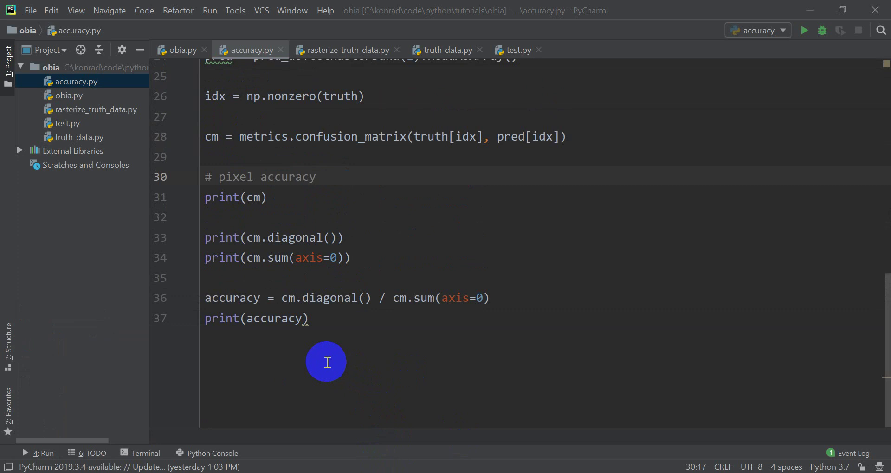
Switch to obia.py and review the training-data code around line 69
{"action": "left_click", "coordinate": [166, 51]}
{"action": "scroll", "coordinate": [335, 201], "scroll_direction": "up", "scroll_amount": 2}
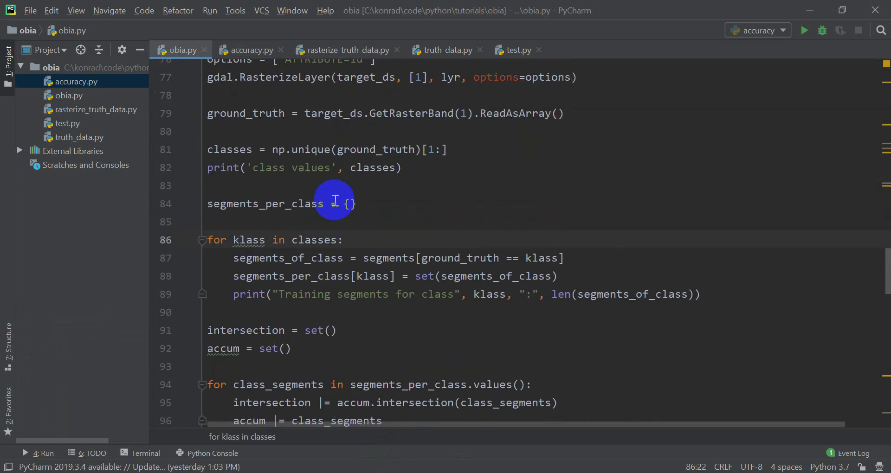
{"action": "scroll", "coordinate": [335, 200], "scroll_direction": "up", "scroll_amount": 2}
{"action": "scroll", "coordinate": [335, 201], "scroll_direction": "up", "scroll_amount": 2}
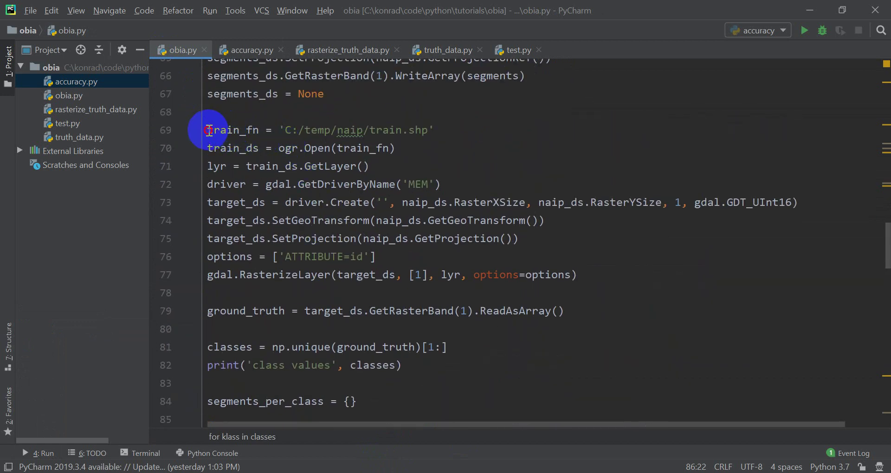
{"action": "mouse_move", "coordinate": [208, 130]}
{"action": "left_mouse_down"}
{"action": "mouse_move", "coordinate": [238, 132]}
{"action": "mouse_move", "coordinate": [238, 167]}
{"action": "mouse_move", "coordinate": [397, 257]}
{"action": "mouse_move", "coordinate": [586, 275]}
{"action": "left_mouse_up"}
{"action": "left_click", "coordinate": [586, 275]}
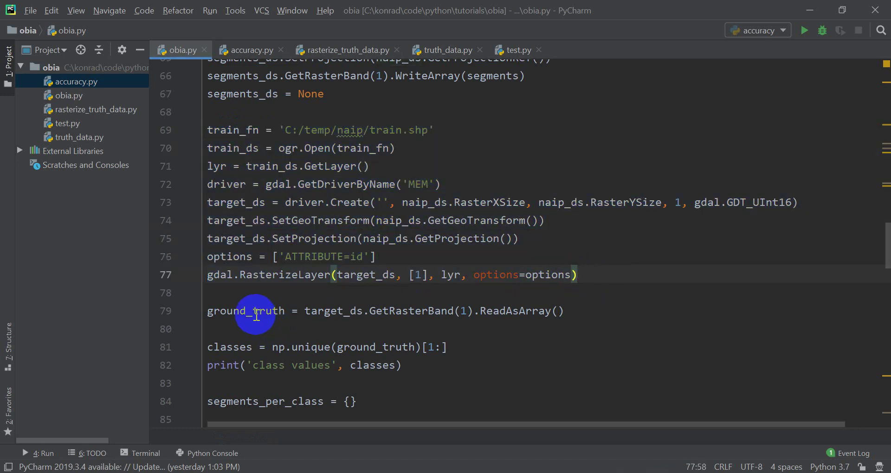
Review lines 82–87, highlighting segments_of_class and segments[ground_truth == klass]
{"action": "scroll", "coordinate": [255, 313], "scroll_direction": "down", "scroll_amount": 2}
{"action": "left_click_drag", "start_coordinate": [204, 305], "coordinate": [474, 306]}
{"action": "left_click", "coordinate": [418, 321]}
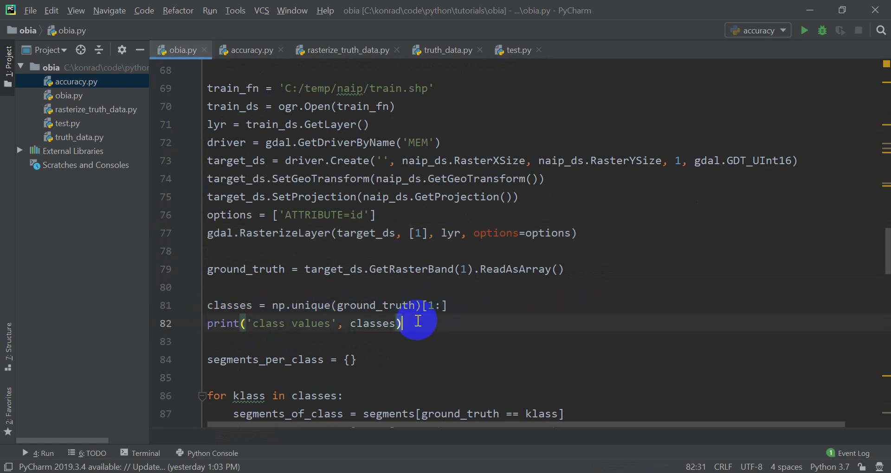
{"action": "scroll", "coordinate": [417, 320], "scroll_direction": "down", "scroll_amount": 2}
{"action": "scroll", "coordinate": [418, 320], "scroll_direction": "down", "scroll_amount": 2}
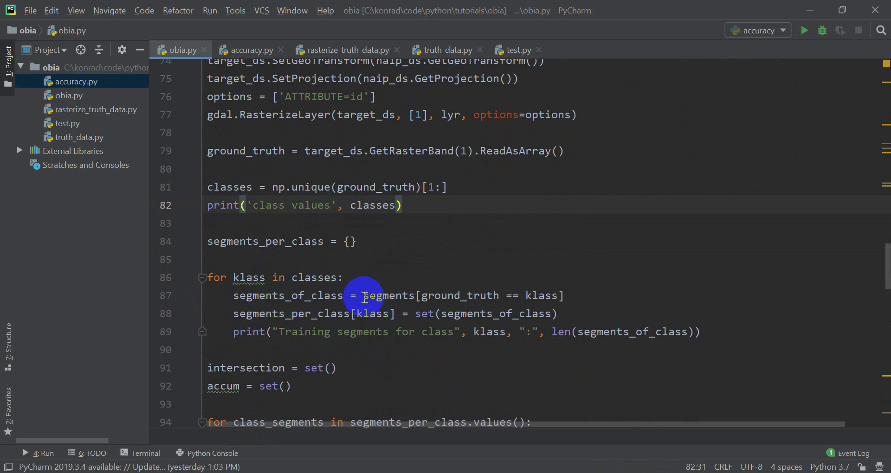
{"action": "left_click_drag", "start_coordinate": [363, 295], "coordinate": [564, 295]}
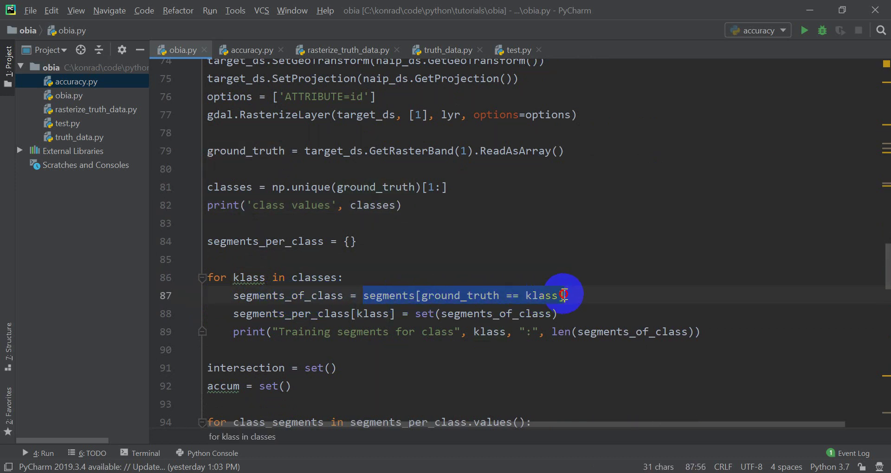
{"action": "left_click", "coordinate": [377, 295]}
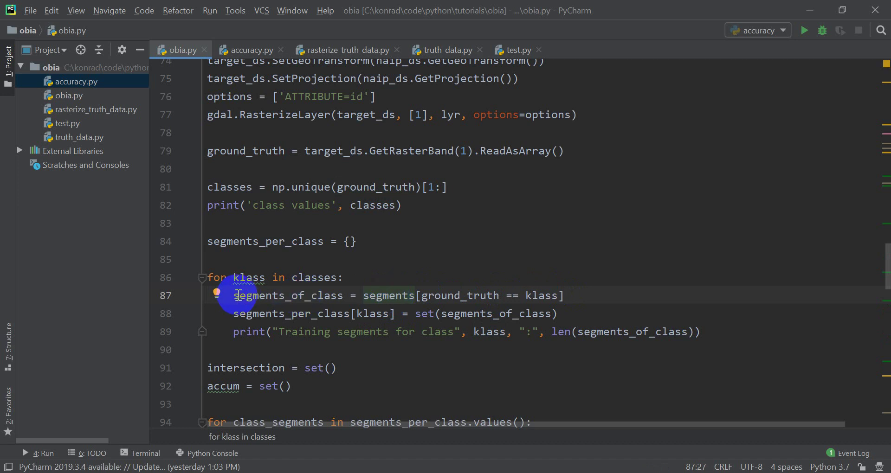
{"action": "left_click_drag", "start_coordinate": [238, 295], "coordinate": [339, 295]}
Highlight the segments_per_class = {} line on line 84 while reading the loop
{"action": "scroll", "coordinate": [341, 295], "scroll_direction": "down", "scroll_amount": 2}
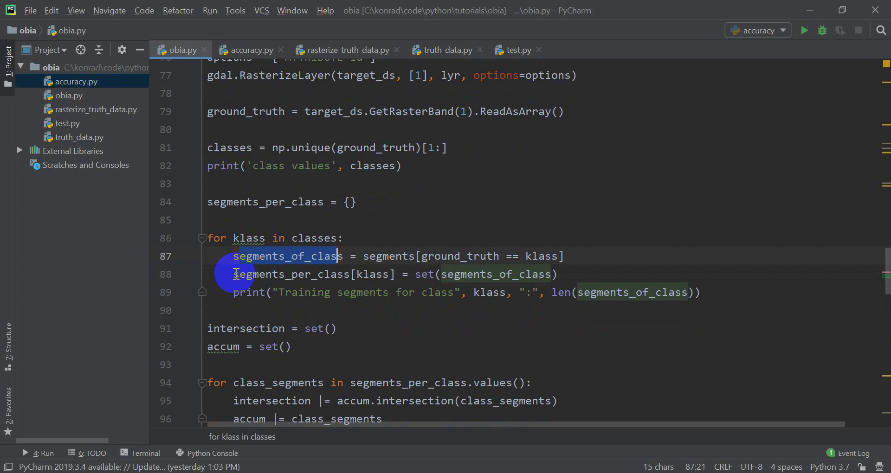
{"action": "left_click_drag", "start_coordinate": [233, 274], "coordinate": [558, 274]}
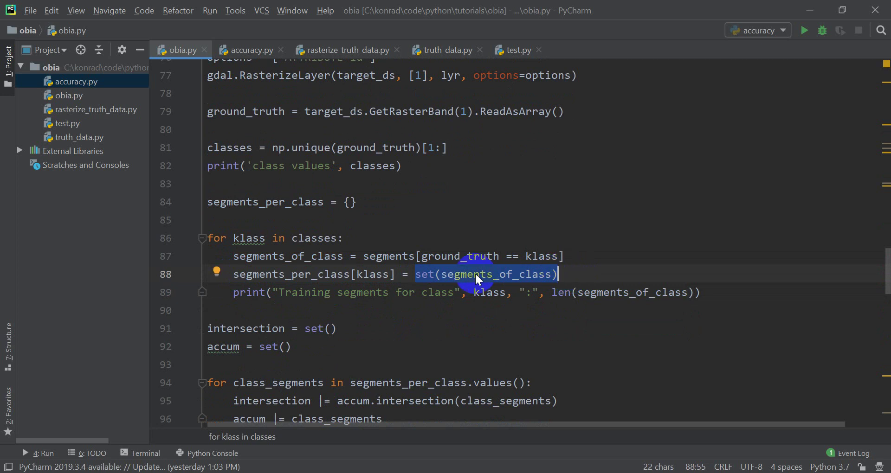
{"action": "scroll", "coordinate": [408, 273], "scroll_direction": "down", "scroll_amount": 1}
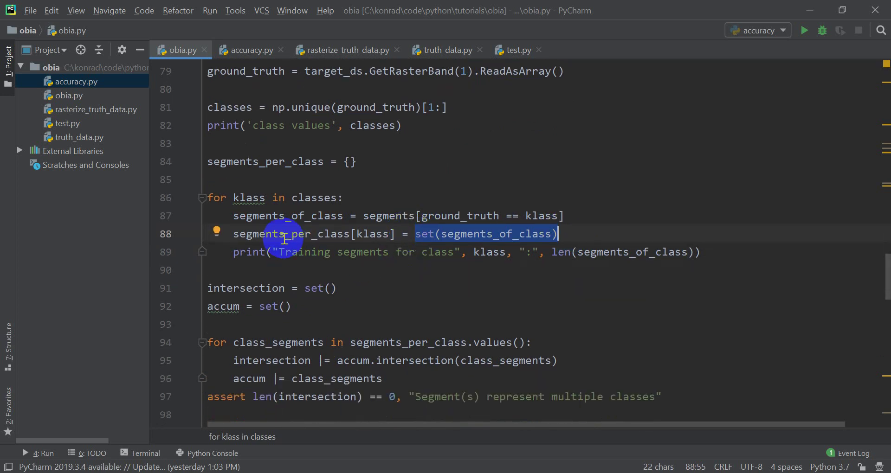
{"action": "double_click", "coordinate": [289, 162]}
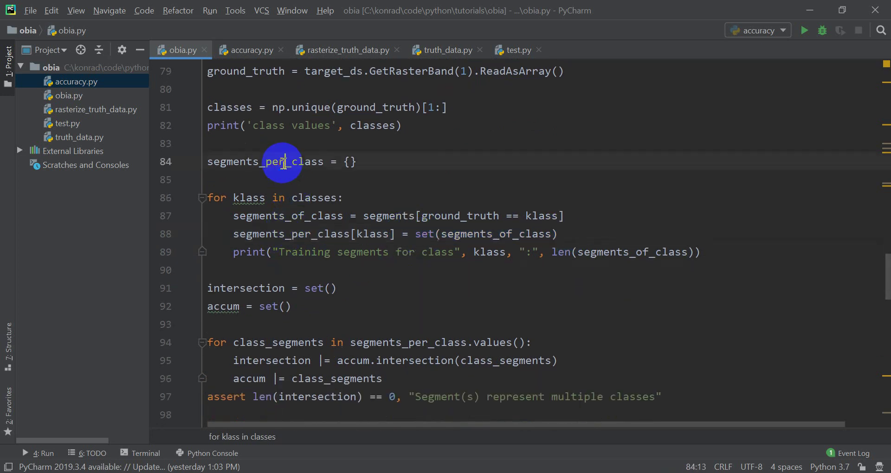
{"action": "left_click_drag", "start_coordinate": [365, 158], "coordinate": [188, 158]}
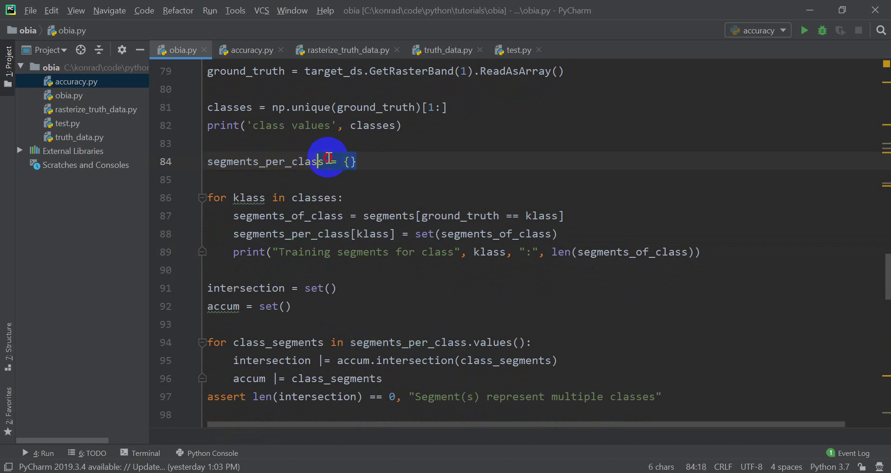
{"action": "left_click", "coordinate": [373, 158]}
{"action": "scroll", "coordinate": [376, 168], "scroll_direction": "down", "scroll_amount": 2}
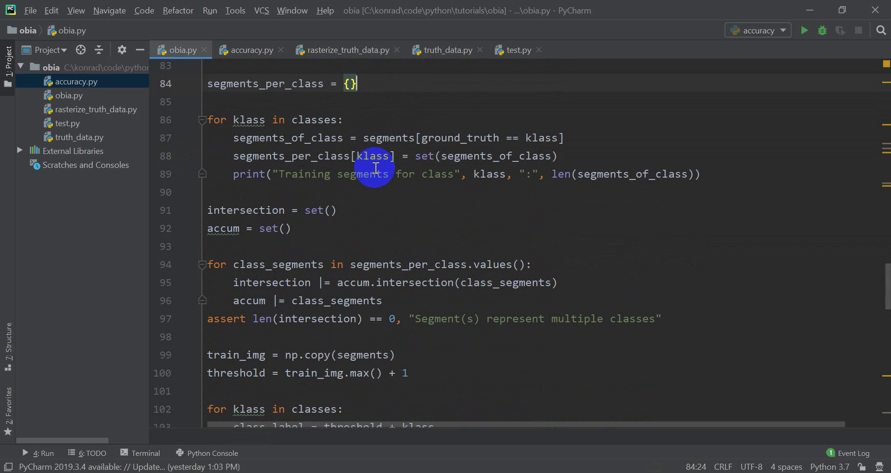
{"action": "scroll", "coordinate": [295, 237], "scroll_direction": "down", "scroll_amount": 1}
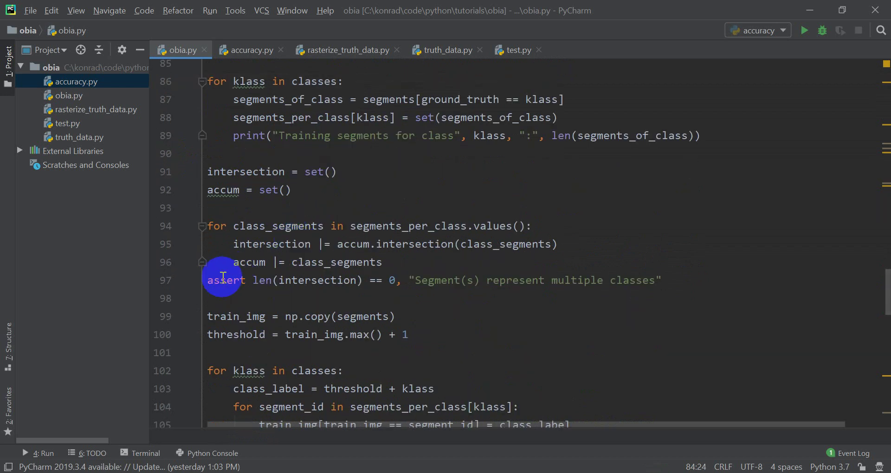
{"action": "left_click_drag", "start_coordinate": [209, 280], "coordinate": [662, 280]}
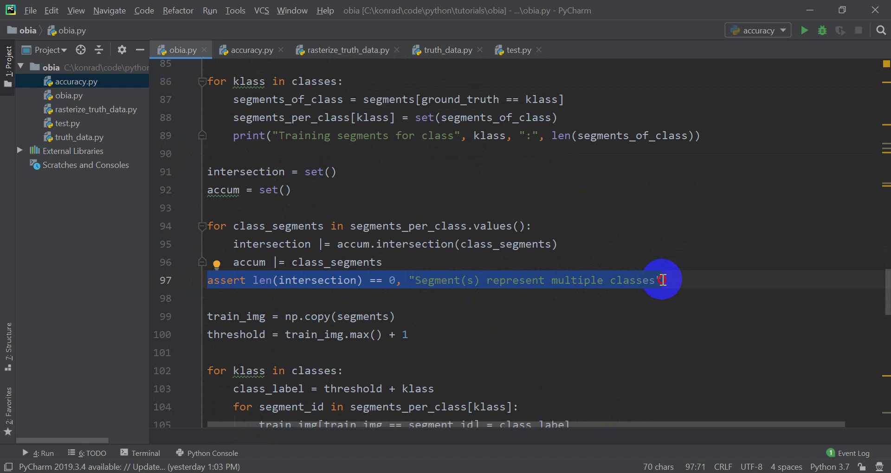
{"action": "left_click", "coordinate": [662, 280]}
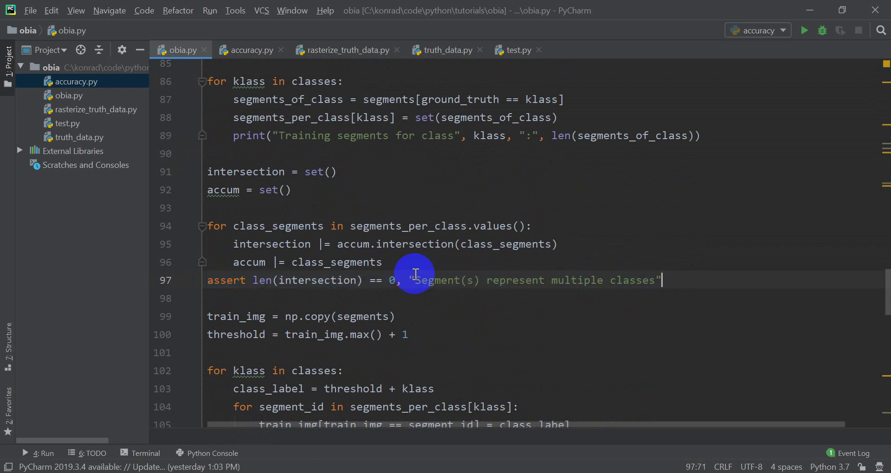
{"action": "scroll", "coordinate": [380, 275], "scroll_direction": "down", "scroll_amount": 3}
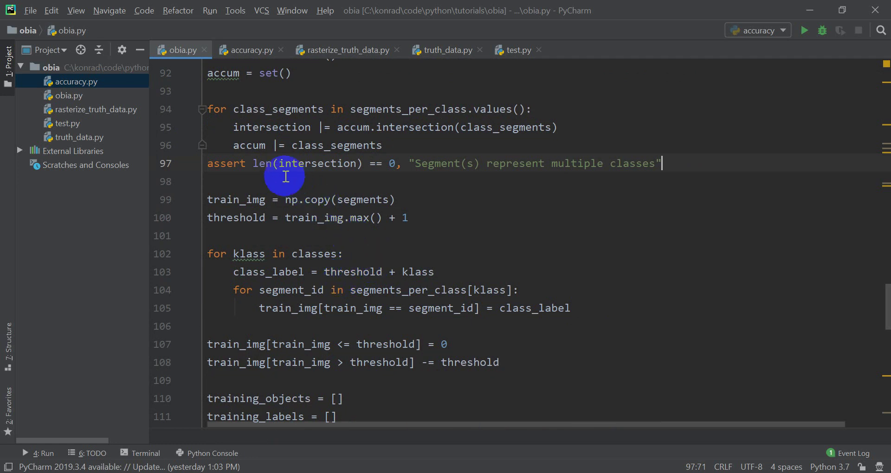
{"action": "scroll", "coordinate": [255, 153], "scroll_direction": "up", "scroll_amount": 1}
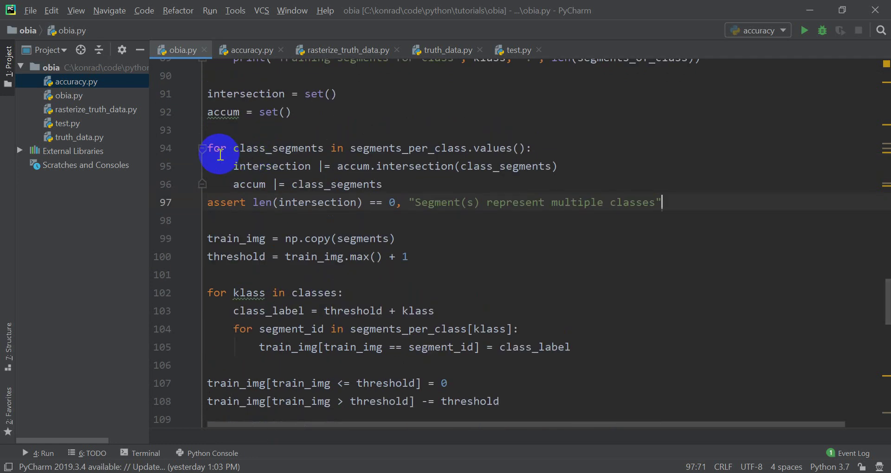
{"action": "scroll", "coordinate": [252, 193], "scroll_direction": "down", "scroll_amount": 2}
{"action": "scroll", "coordinate": [252, 185], "scroll_direction": "up", "scroll_amount": 2}
{"action": "scroll", "coordinate": [259, 193], "scroll_direction": "down", "scroll_amount": 1}
{"action": "scroll", "coordinate": [259, 193], "scroll_direction": "down", "scroll_amount": 1}
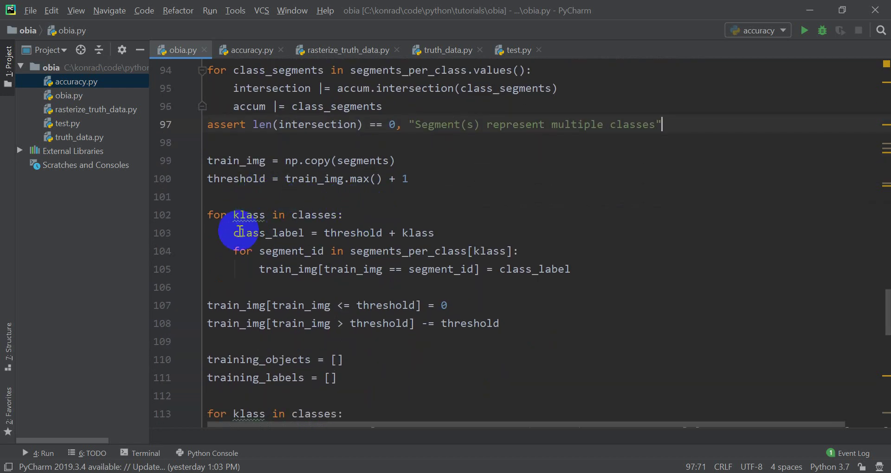
{"action": "scroll", "coordinate": [274, 236], "scroll_direction": "down", "scroll_amount": 1}
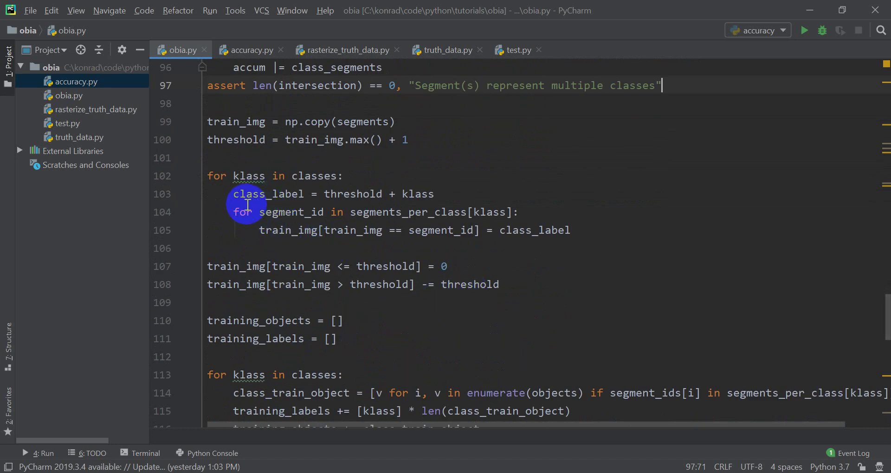
{"action": "left_click", "coordinate": [208, 175]}
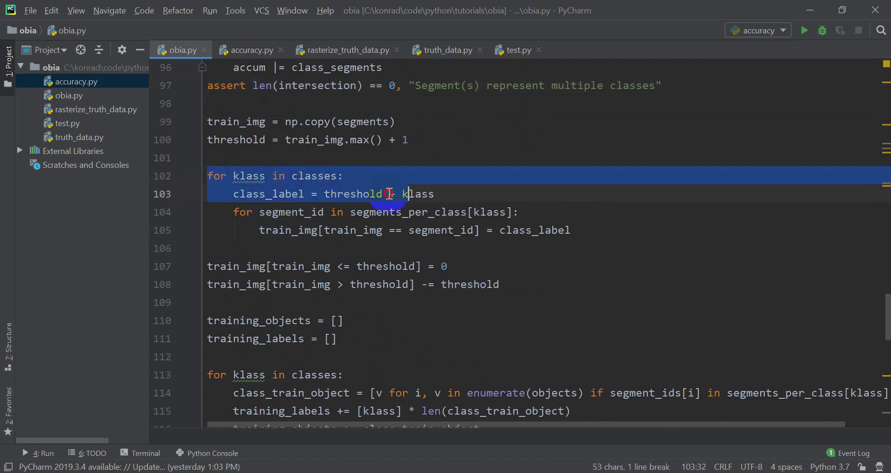
Scroll back up in obia.py and highlight the segments_per_class = {} line
{"action": "left_click_drag", "start_coordinate": [209, 176], "coordinate": [570, 230]}
{"action": "scroll", "coordinate": [543, 228], "scroll_direction": "up", "scroll_amount": 3}
{"action": "scroll", "coordinate": [523, 227], "scroll_direction": "up", "scroll_amount": 2}
{"action": "scroll", "coordinate": [243, 175], "scroll_direction": "up", "scroll_amount": 1}
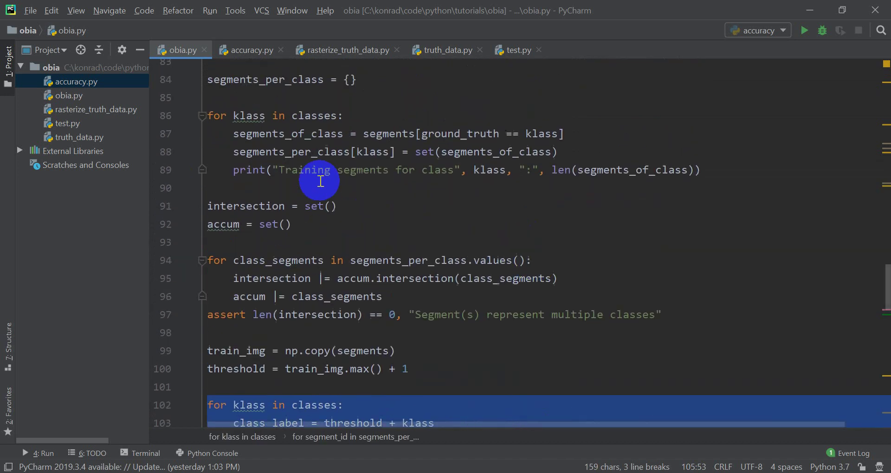
{"action": "scroll", "coordinate": [258, 173], "scroll_direction": "up", "scroll_amount": 1}
{"action": "scroll", "coordinate": [292, 175], "scroll_direction": "up", "scroll_amount": 1}
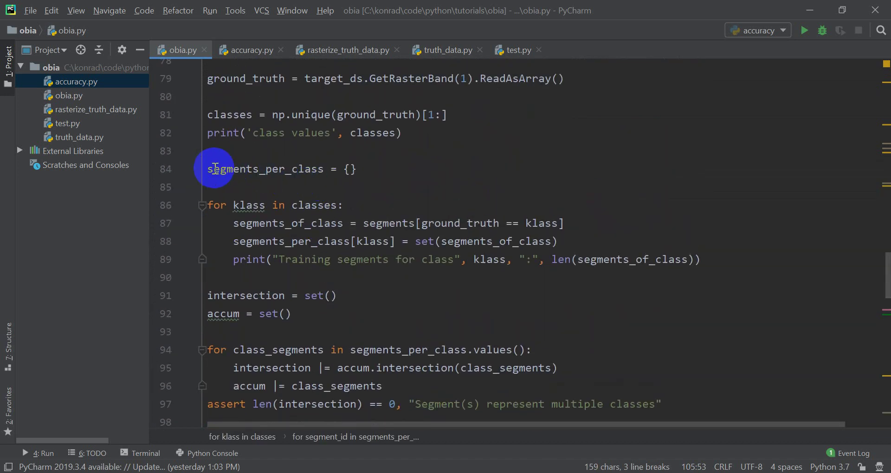
{"action": "left_click_drag", "start_coordinate": [207, 168], "coordinate": [364, 168]}
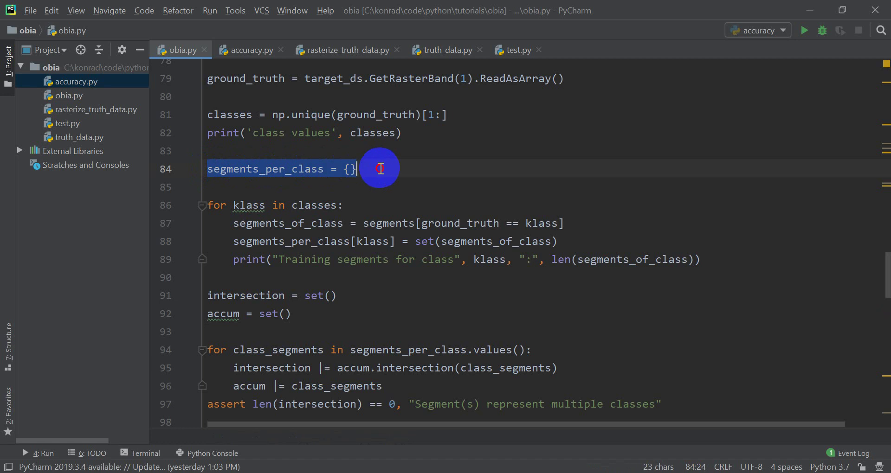
Reselect segments_per_class and examine ground_truth on line 87
{"action": "scroll", "coordinate": [380, 168], "scroll_direction": "down", "scroll_amount": 1}
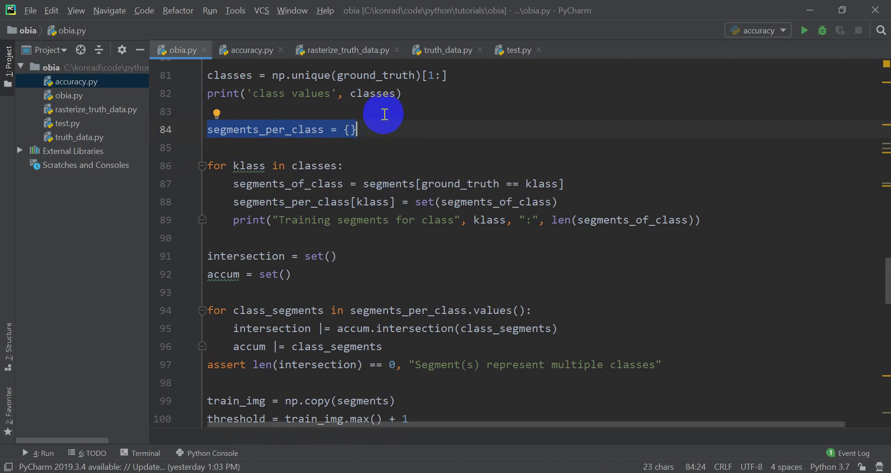
{"action": "scroll", "coordinate": [378, 139], "scroll_direction": "down", "scroll_amount": 2}
{"action": "scroll", "coordinate": [381, 140], "scroll_direction": "down", "scroll_amount": 1}
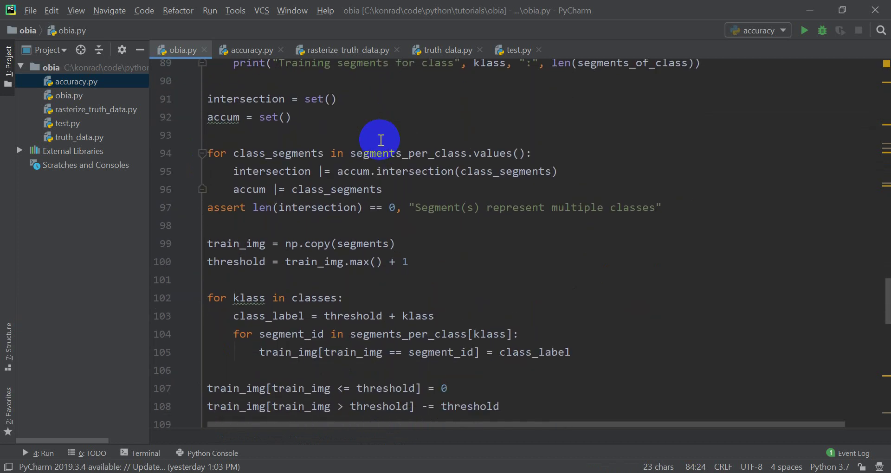
{"action": "scroll", "coordinate": [380, 140], "scroll_direction": "up", "scroll_amount": 1}
{"action": "scroll", "coordinate": [383, 139], "scroll_direction": "up", "scroll_amount": 2}
{"action": "left_click", "coordinate": [378, 168]}
{"action": "left_click_drag", "start_coordinate": [370, 169], "coordinate": [208, 169]}
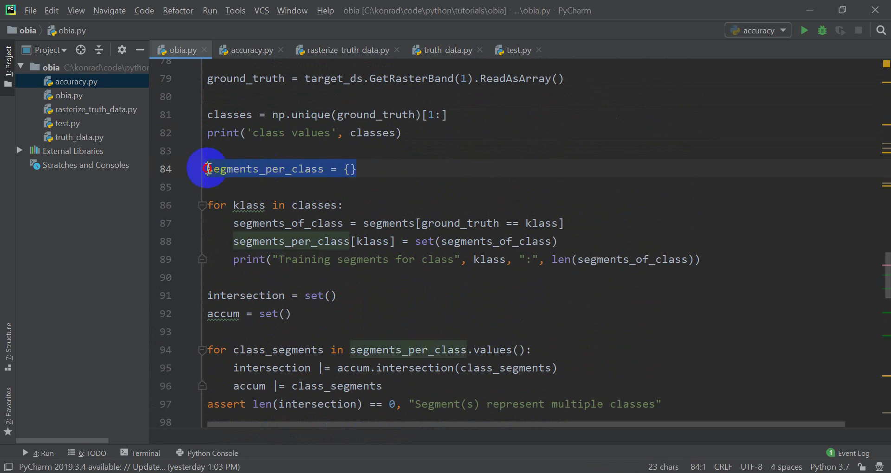
{"action": "left_click", "coordinate": [421, 223]}
{"action": "left_click_drag", "start_coordinate": [420, 223], "coordinate": [499, 223]}
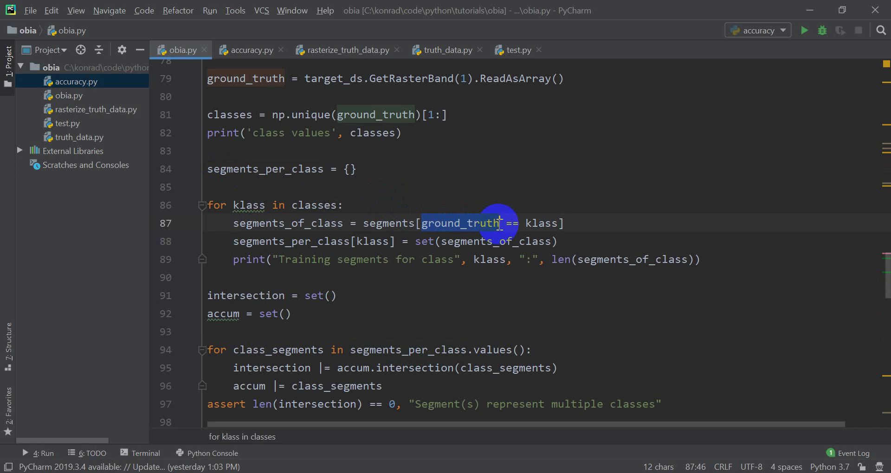
{"action": "left_click_drag", "start_coordinate": [455, 223], "coordinate": [418, 223]}
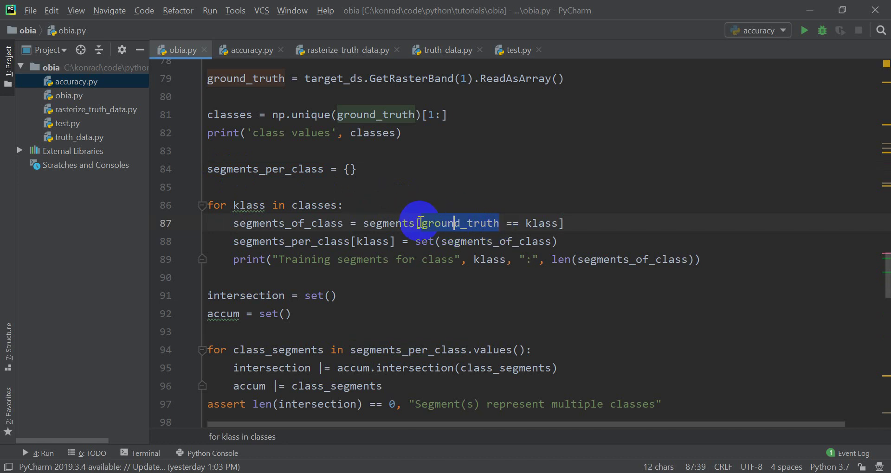
{"action": "left_click", "coordinate": [366, 169]}
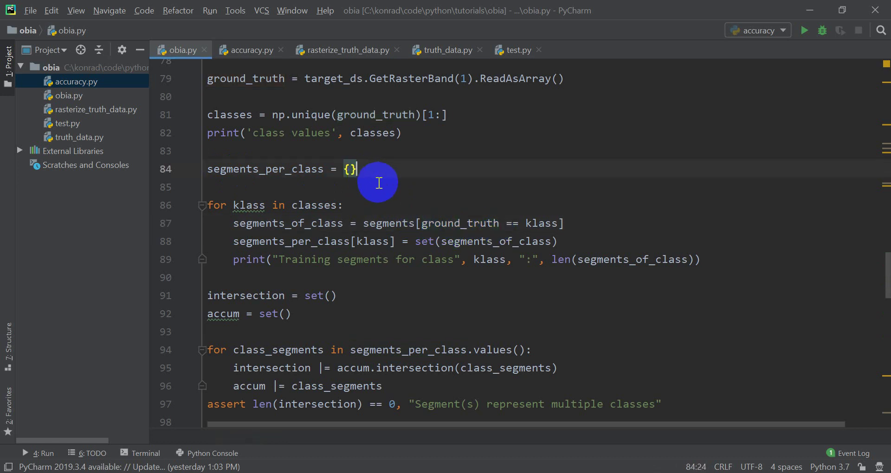
Read through the classifier and classified.tif export code, then return to accuracy.py
{"action": "scroll", "coordinate": [378, 182], "scroll_direction": "down", "scroll_amount": 3}
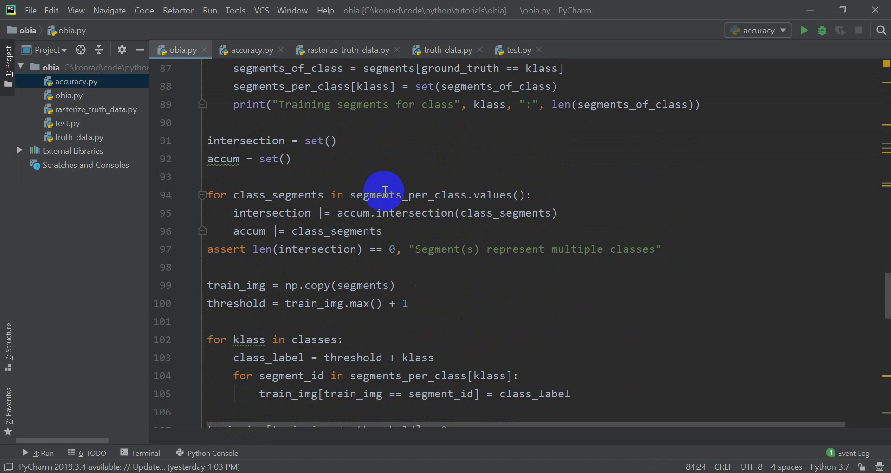
{"action": "scroll", "coordinate": [388, 183], "scroll_direction": "down", "scroll_amount": 2}
{"action": "scroll", "coordinate": [389, 241], "scroll_direction": "down", "scroll_amount": 4}
{"action": "scroll", "coordinate": [390, 193], "scroll_direction": "down", "scroll_amount": 3}
{"action": "scroll", "coordinate": [386, 194], "scroll_direction": "down", "scroll_amount": 1}
{"action": "scroll", "coordinate": [386, 193], "scroll_direction": "down", "scroll_amount": 3}
{"action": "scroll", "coordinate": [385, 193], "scroll_direction": "down", "scroll_amount": 2}
{"action": "scroll", "coordinate": [385, 193], "scroll_direction": "down", "scroll_amount": 1}
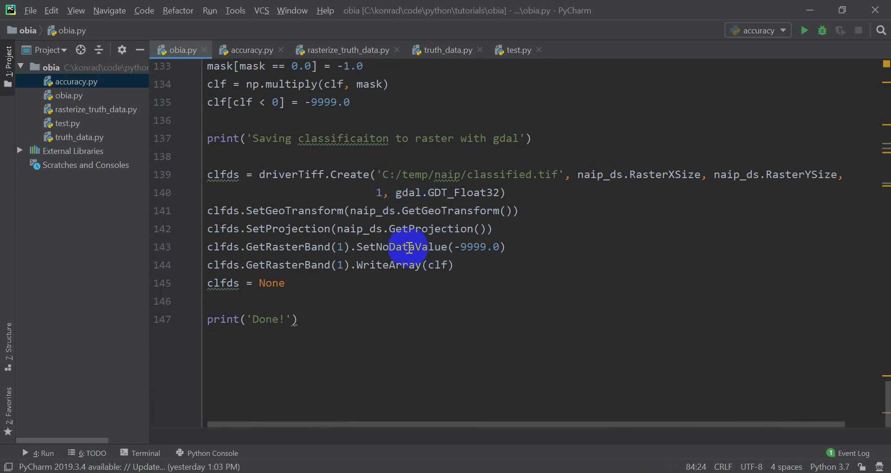
{"action": "left_click", "coordinate": [249, 52]}
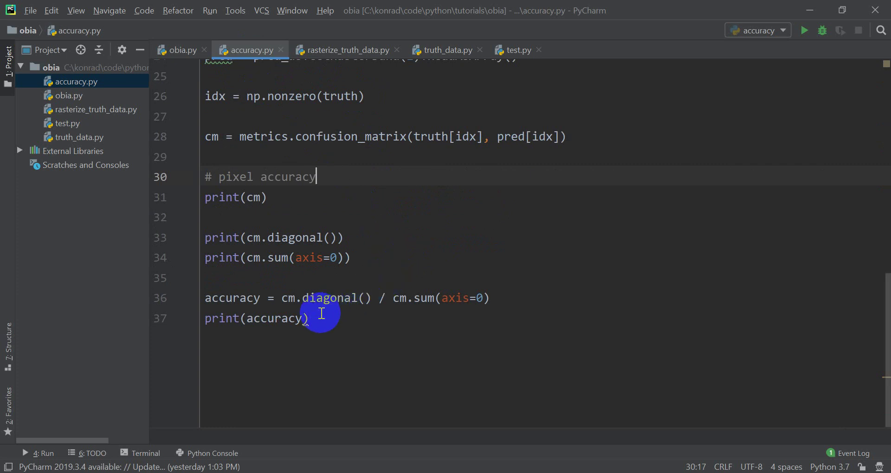
Scroll over accuracy.py's per-class accuracy prints, then bring the QGIS map window forward
{"action": "scroll", "coordinate": [321, 313], "scroll_direction": "up", "scroll_amount": 1}
{"action": "scroll", "coordinate": [322, 312], "scroll_direction": "up", "scroll_amount": 1}
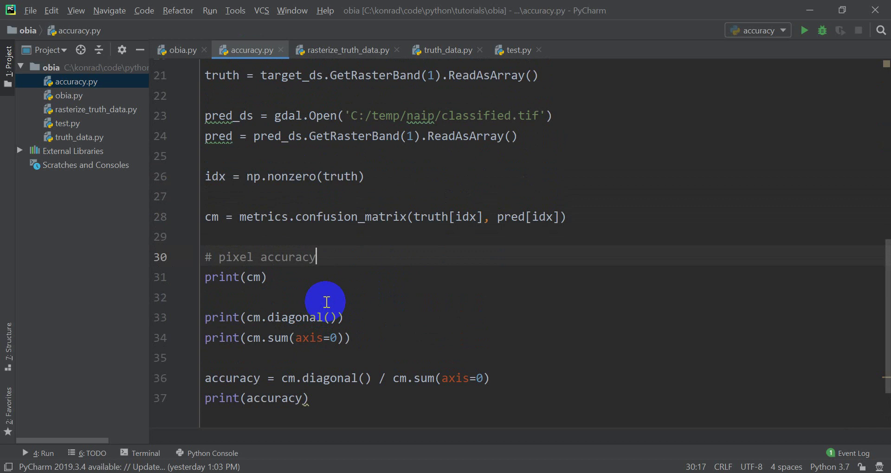
{"action": "scroll", "coordinate": [326, 301], "scroll_direction": "down", "scroll_amount": 2}
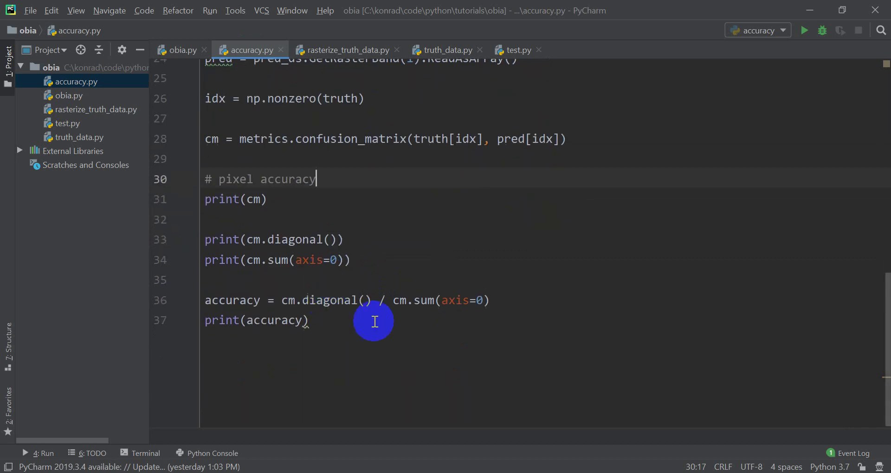
{"action": "left_click", "coordinate": [598, 408]}
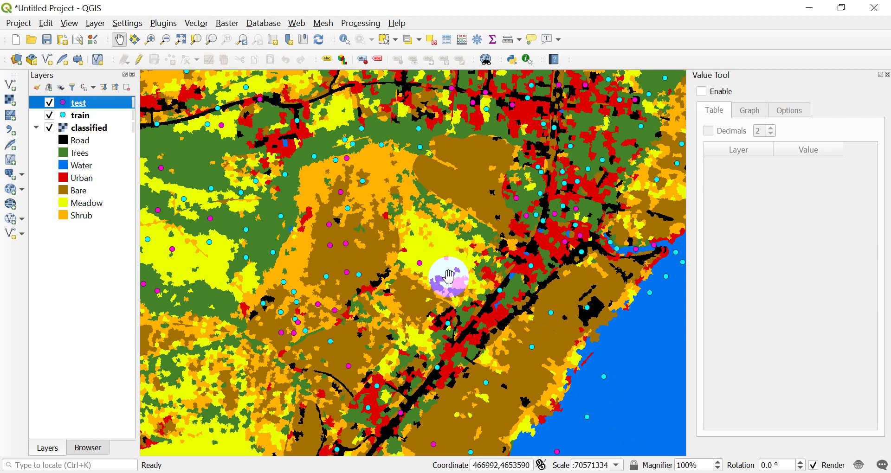
Hide the test and train point layers and close the Value Tool panel
{"action": "left_click", "coordinate": [49, 102]}
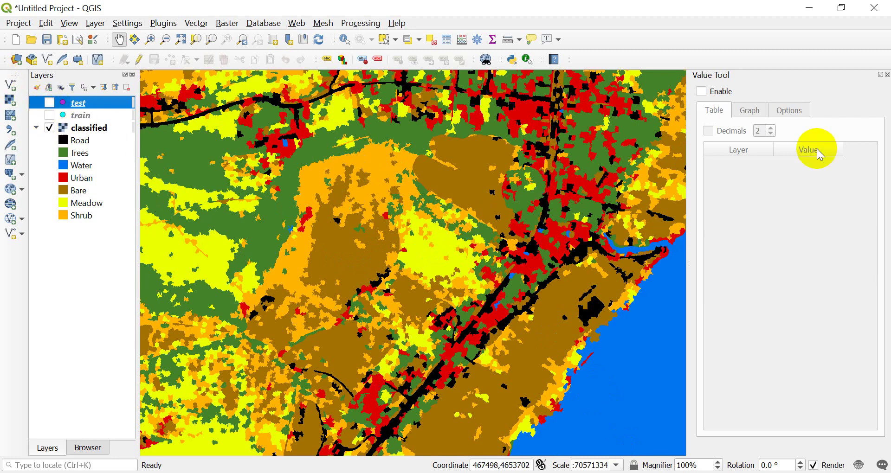
{"action": "left_click", "coordinate": [886, 74]}
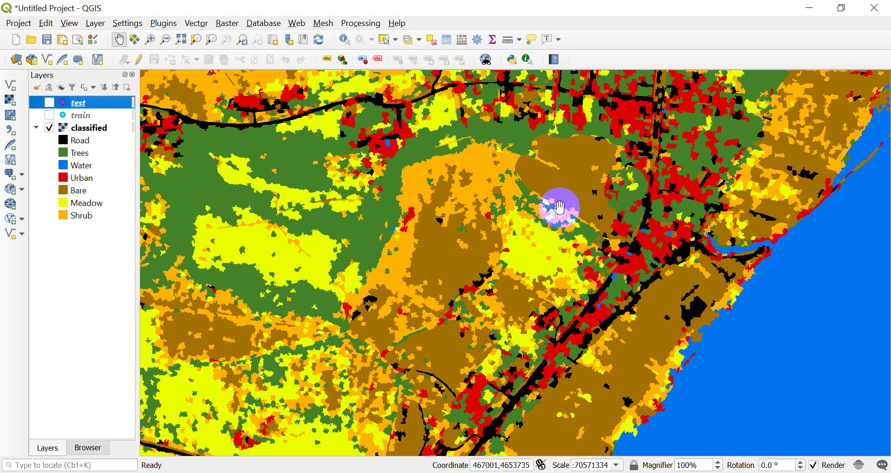